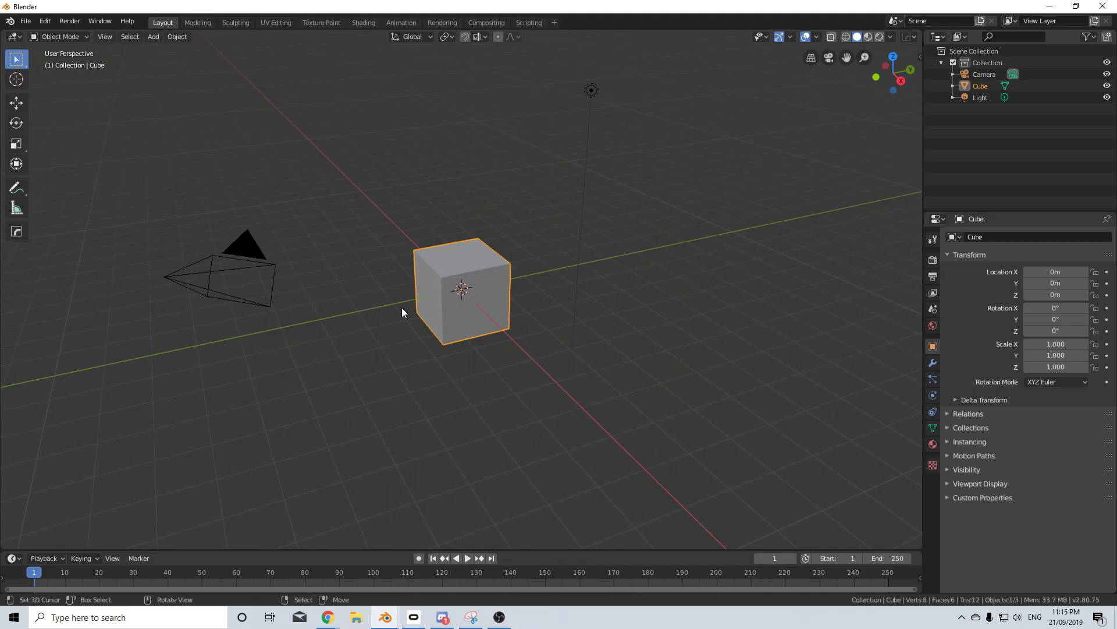
Step: Delete the default cube and check that Import Images as Planes is enabled in Add-ons preferences
key("Delete")
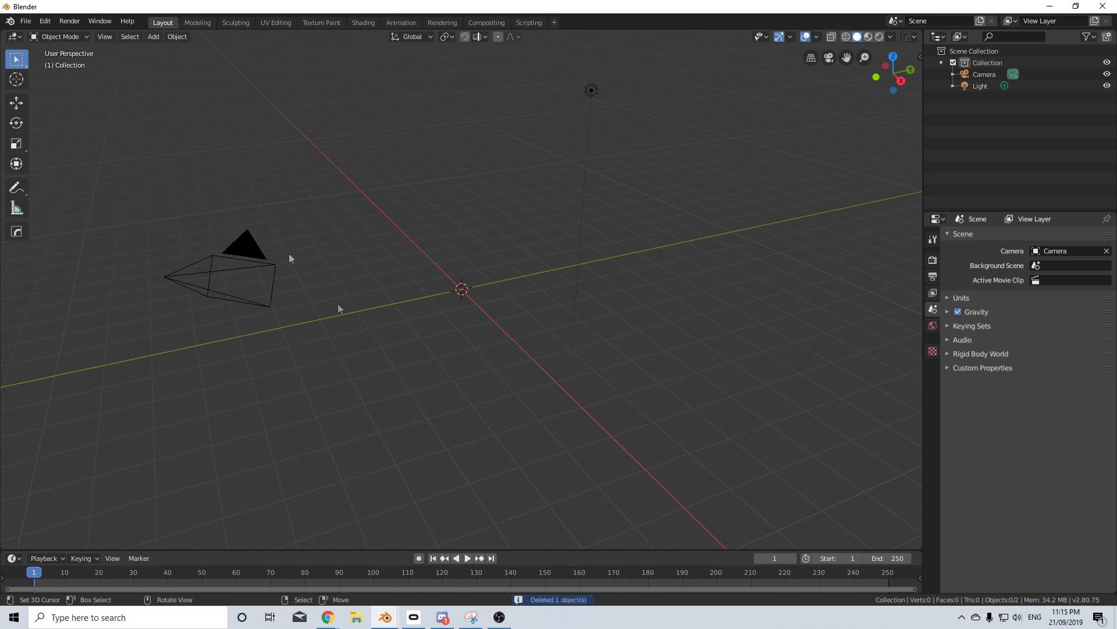
left_click(46, 23)
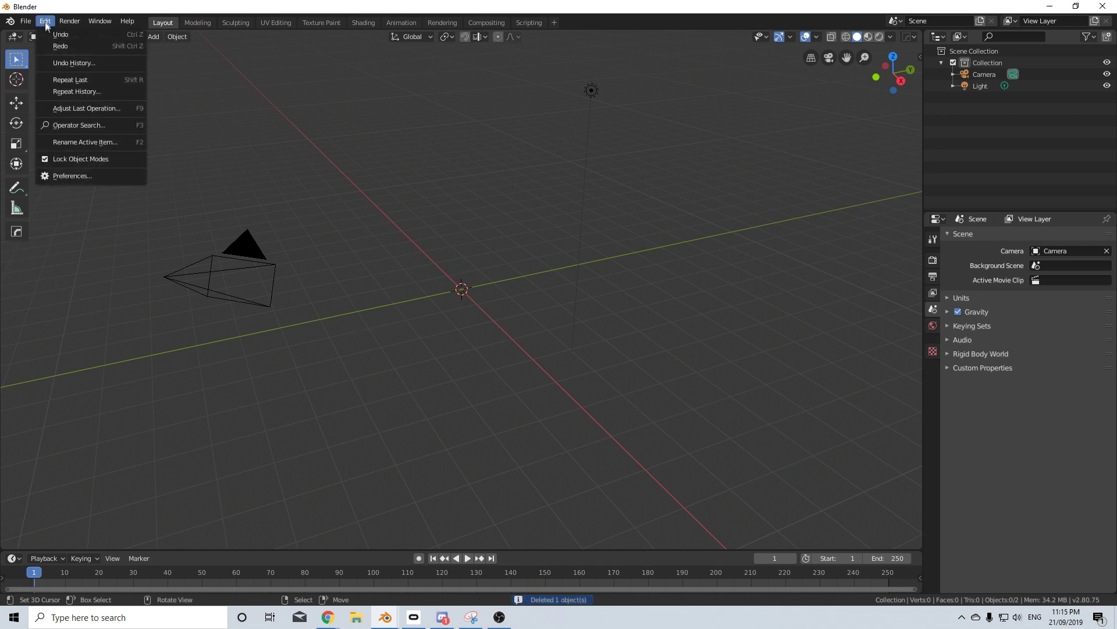
left_click(77, 180)
left_click(285, 71)
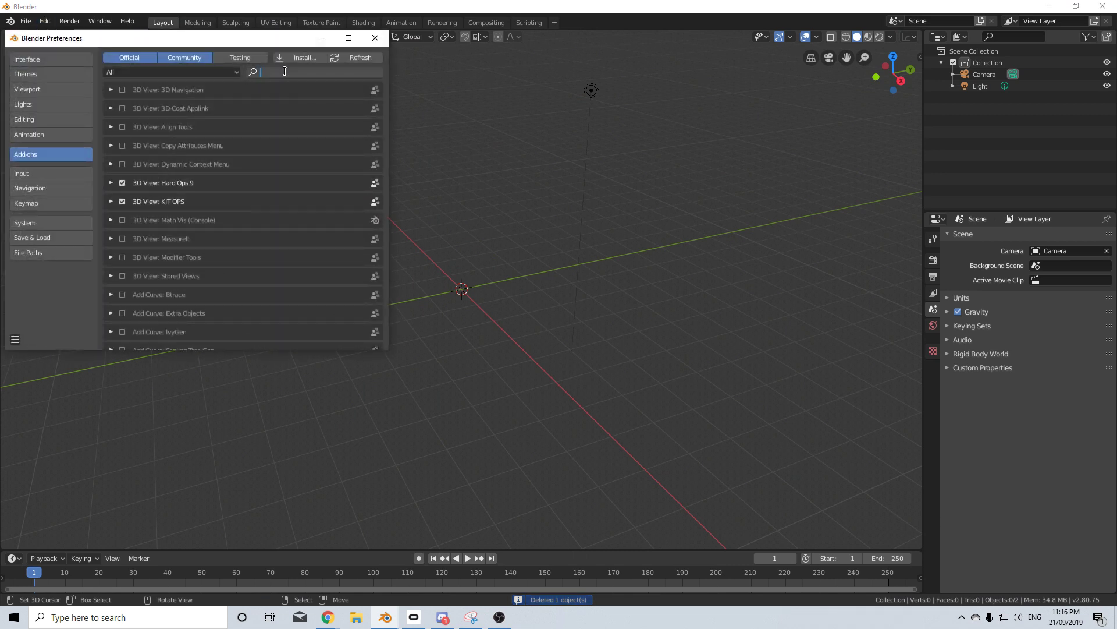
type("imge")
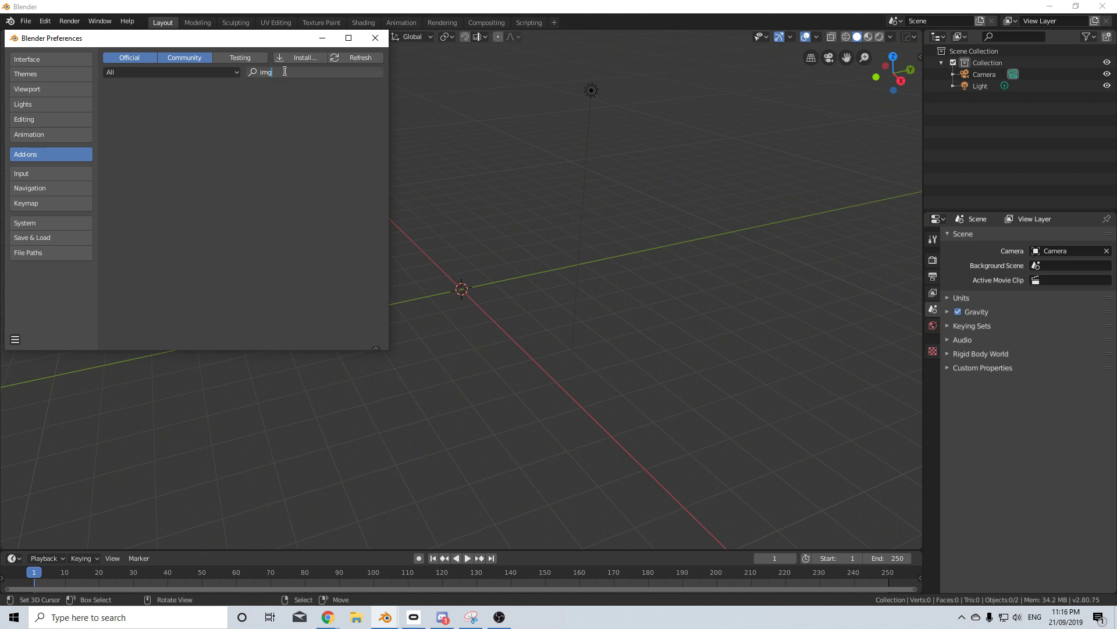
key("BackSpace")
type("age")
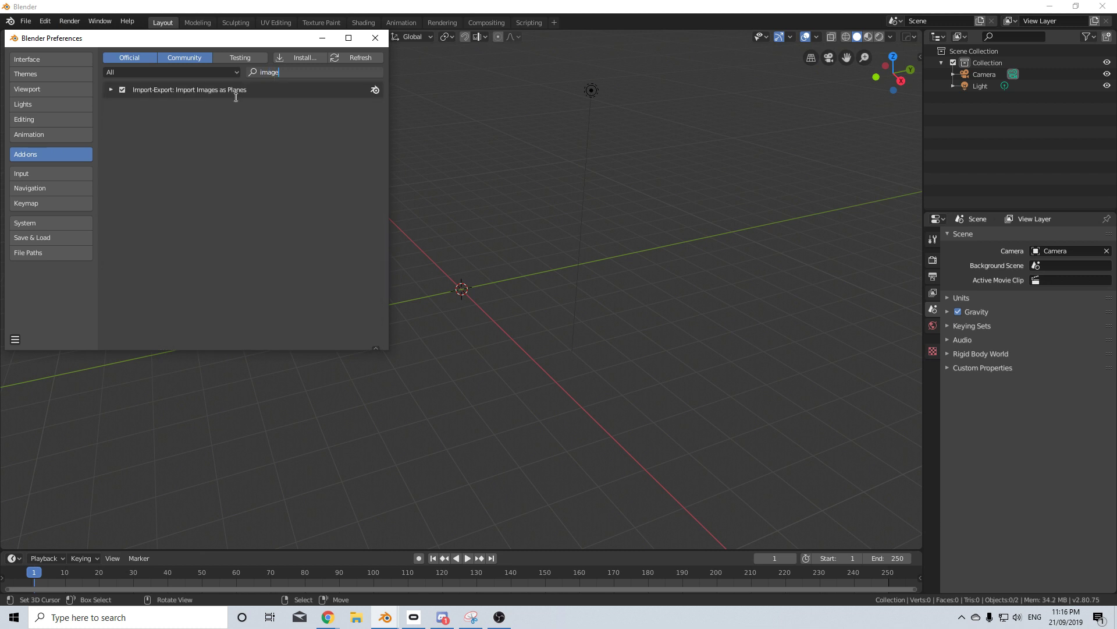
left_click(374, 38)
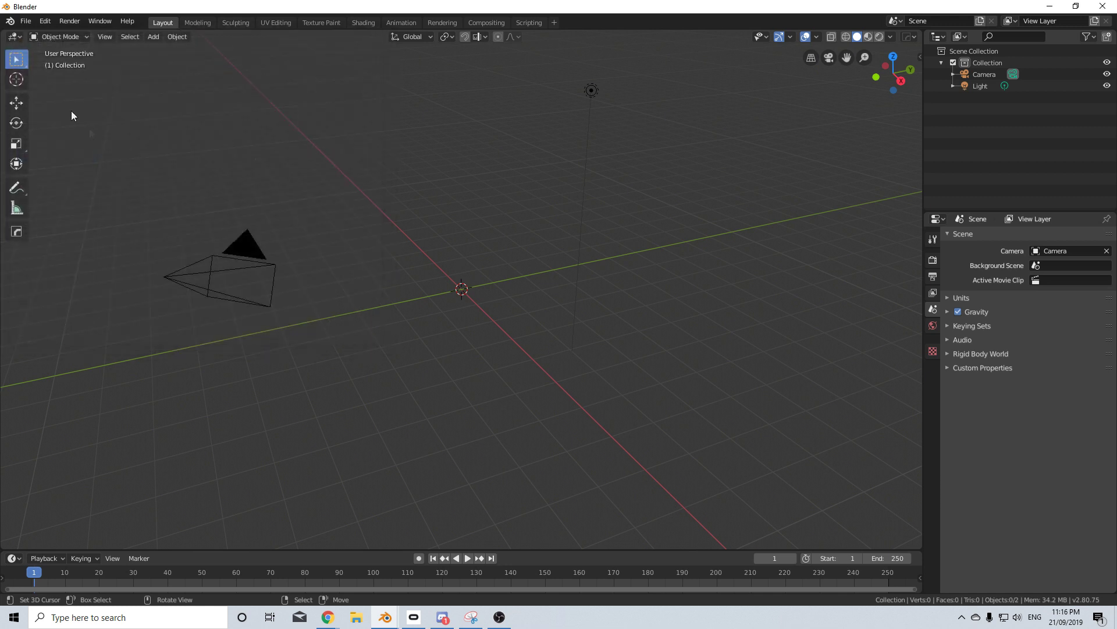
Step: Import Smoke1.png through Smoke4.png as image planes
left_click(26, 21)
mouse_move(68, 179)
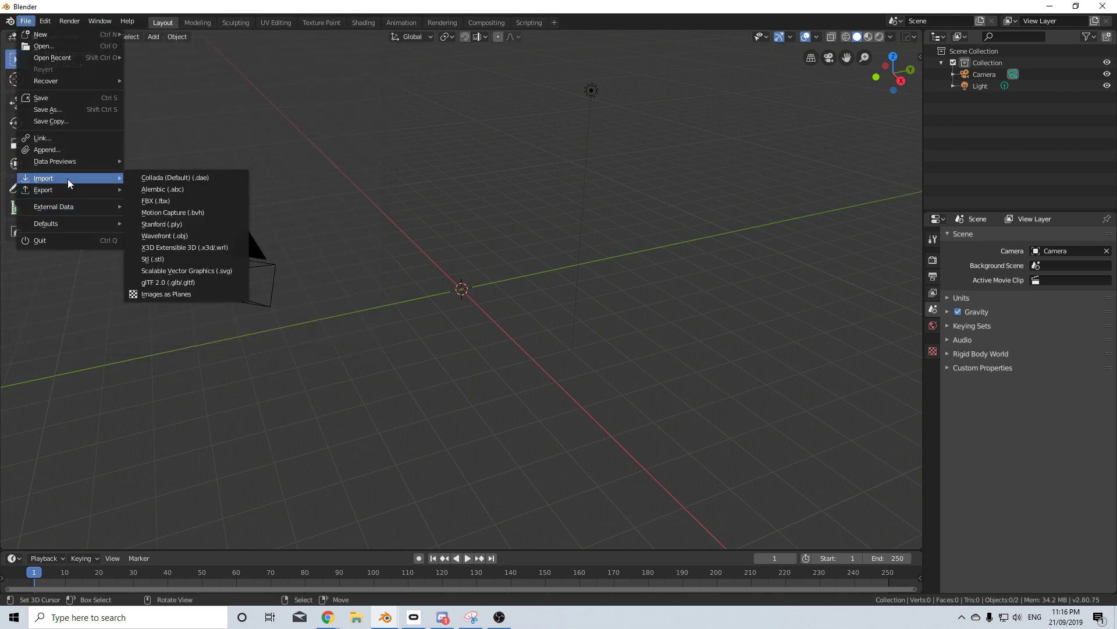
left_click(195, 293)
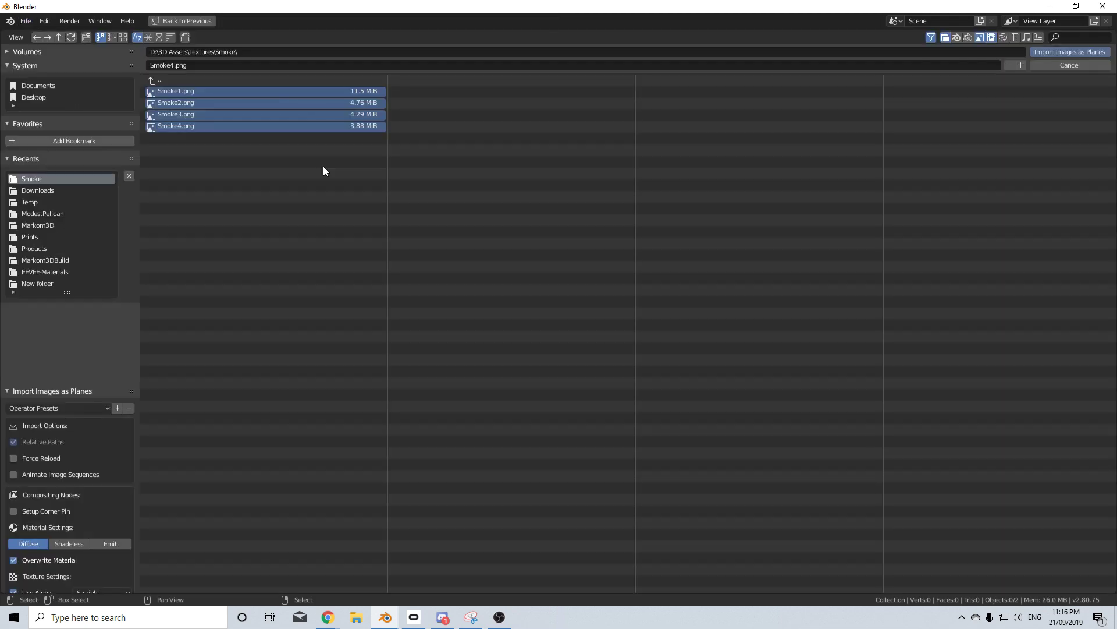
left_click(1042, 53)
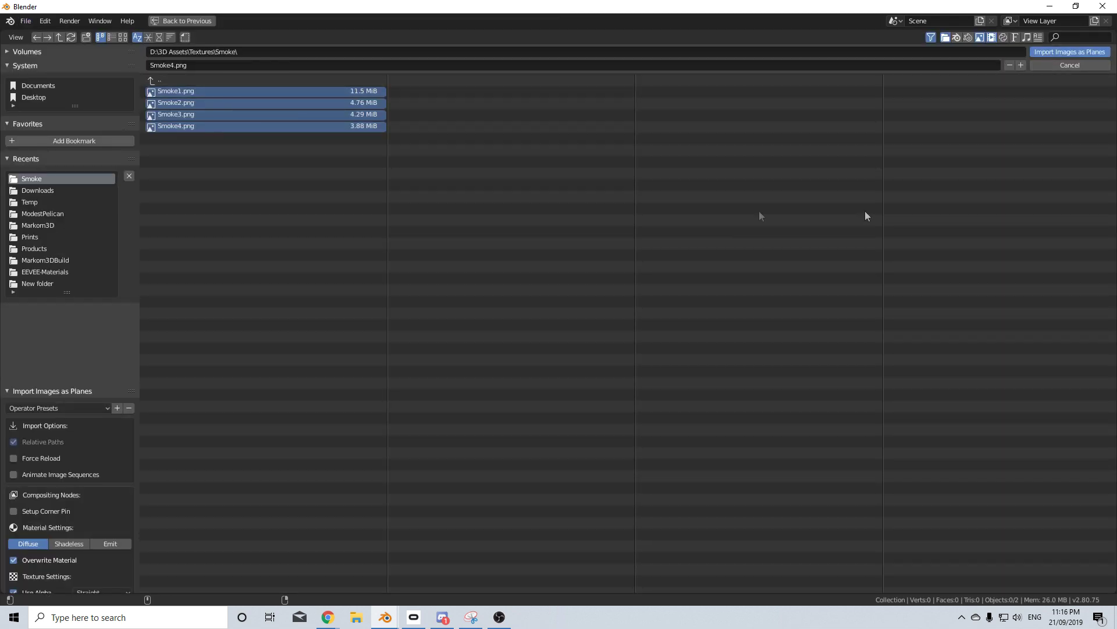
Step: Delete the Smoke2, Smoke3 and Smoke4 planes, keep Smoke1 selected, and use Rendered shading
scroll(532, 322, "up", 5)
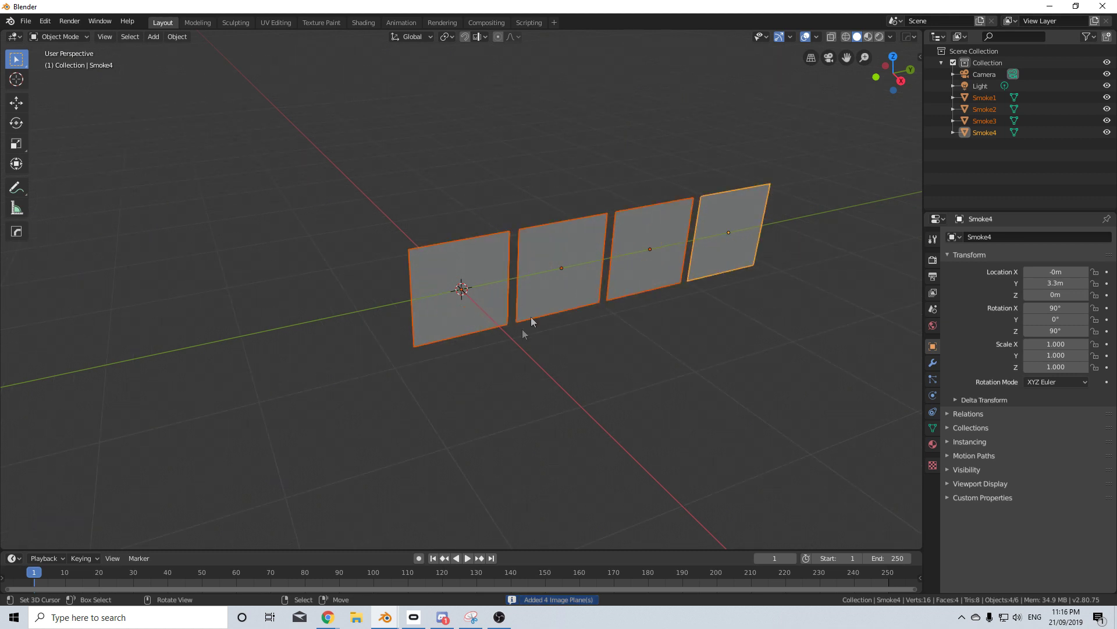
left_click(573, 297)
left_click(632, 266, "shift")
left_click(731, 259, "shift")
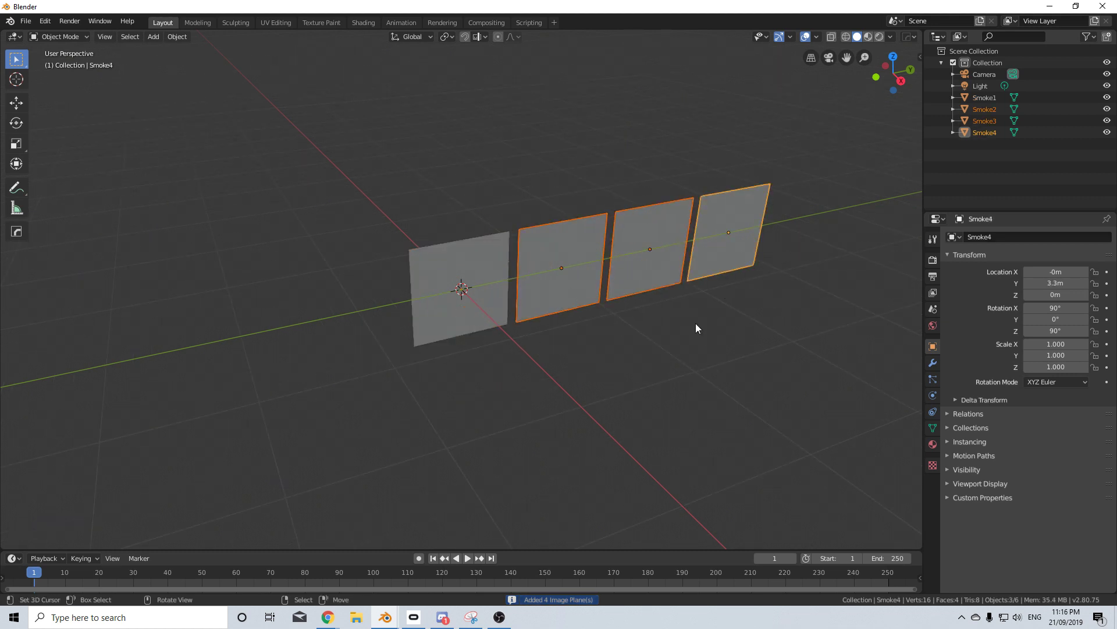
key("Delete")
left_click(480, 297)
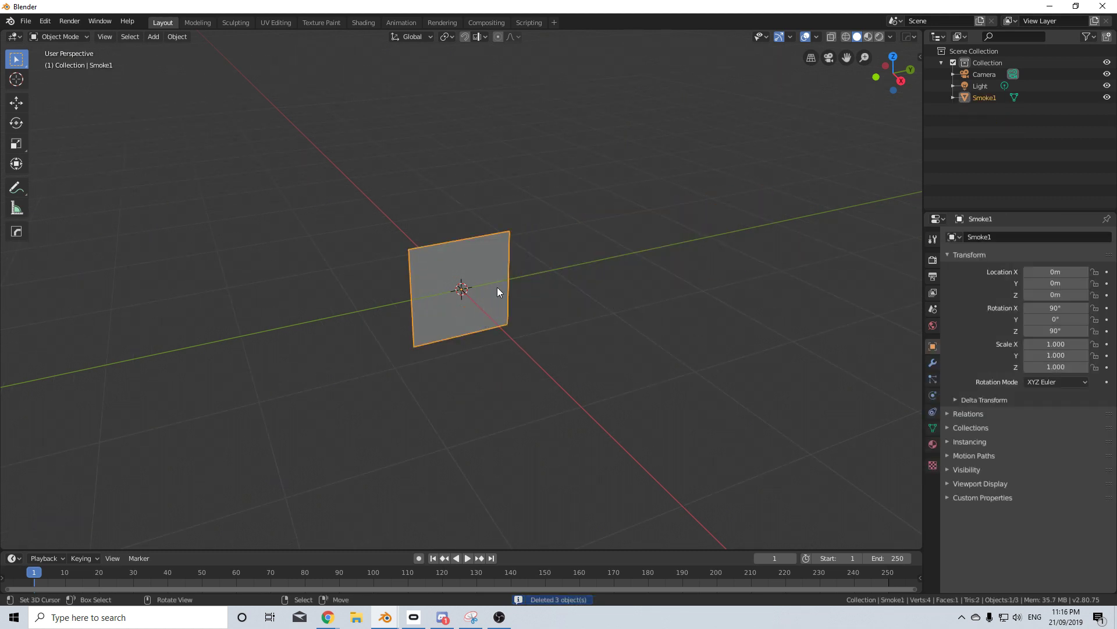
left_click(879, 37)
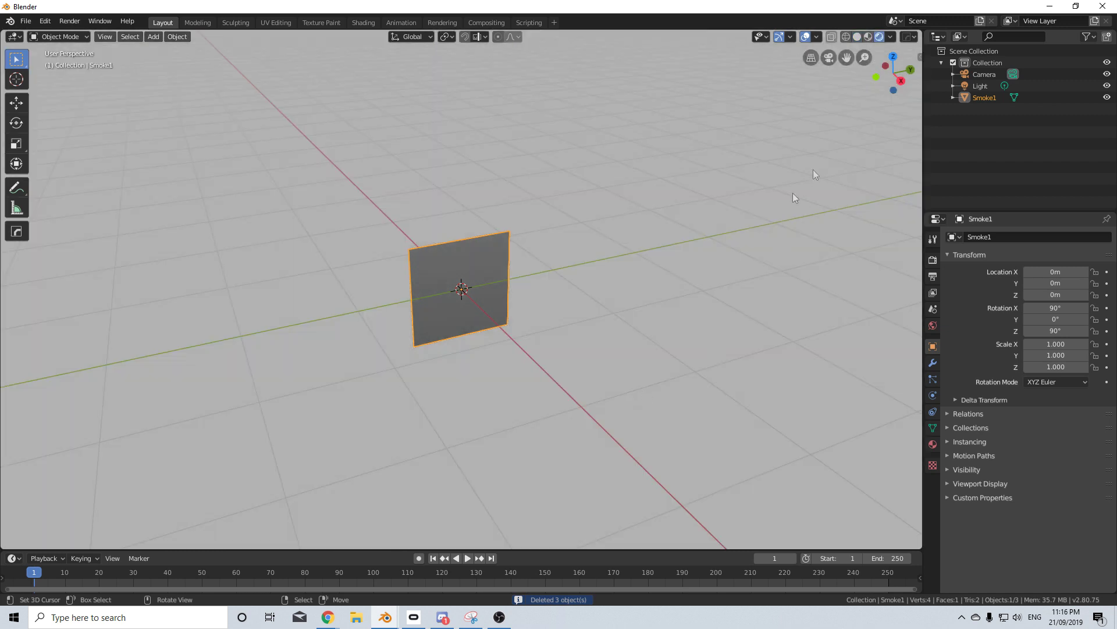
Step: In the Shading workspace, disconnect the Smoke1.png image colour from the Diffuse BSDF
scroll(511, 400, "up", 7)
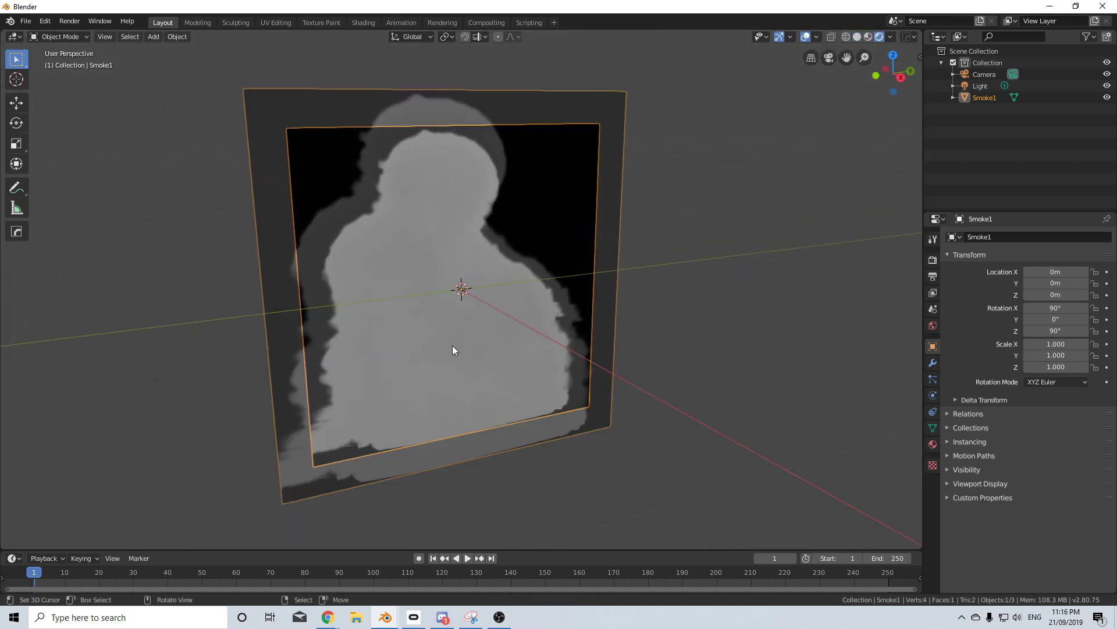
scroll(453, 350, "down", 3)
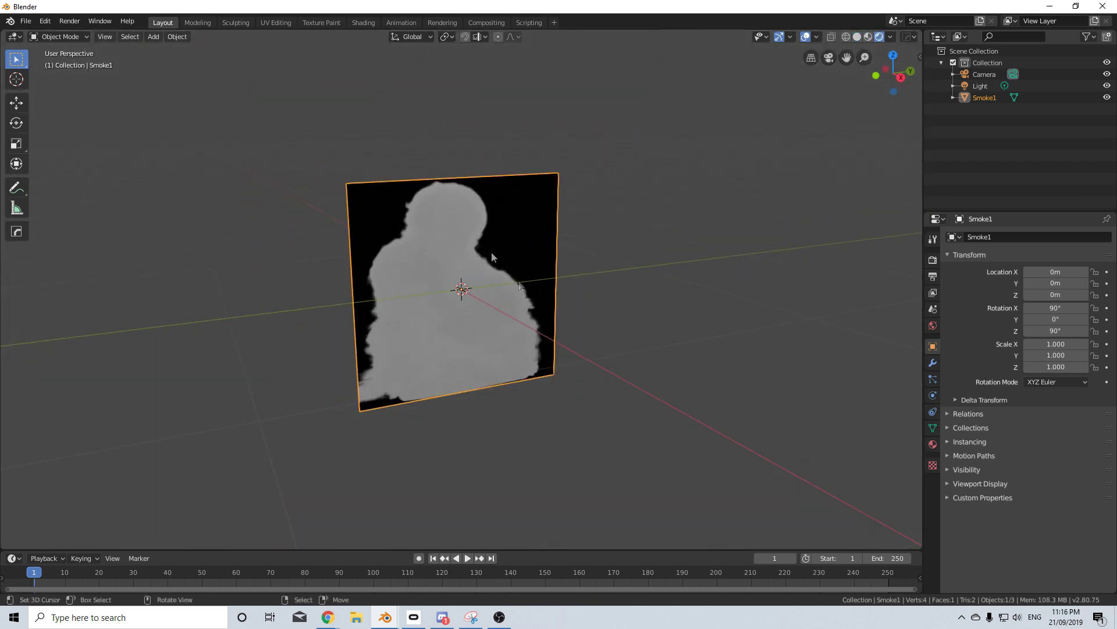
left_click(369, 25)
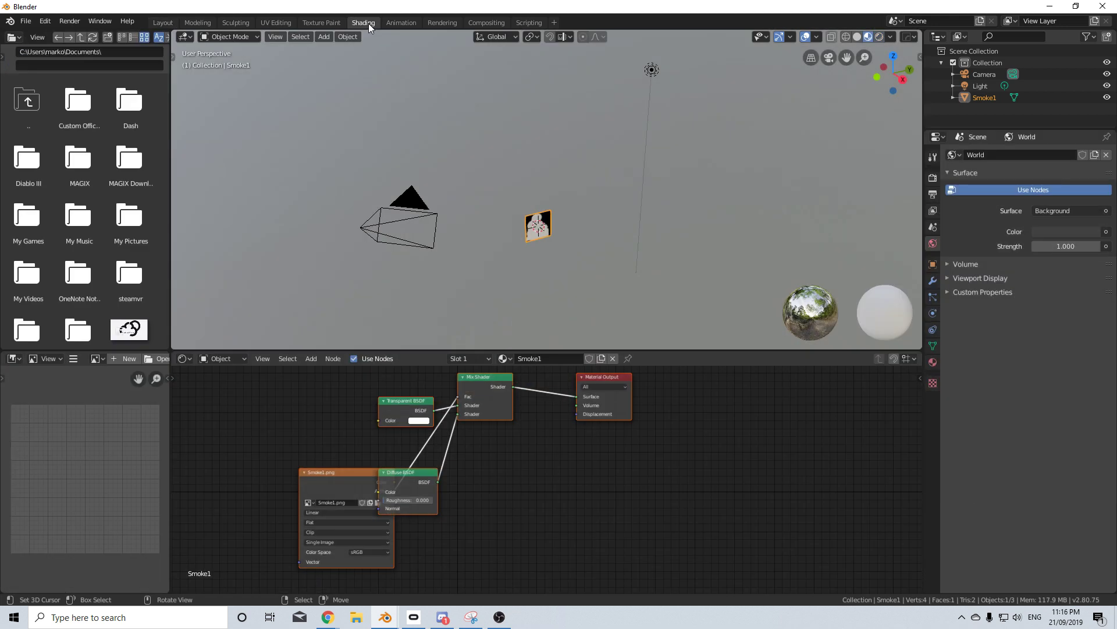
left_click(361, 475)
left_click_drag(348, 477, 263, 387)
middle_click_drag(314, 404, 307, 414)
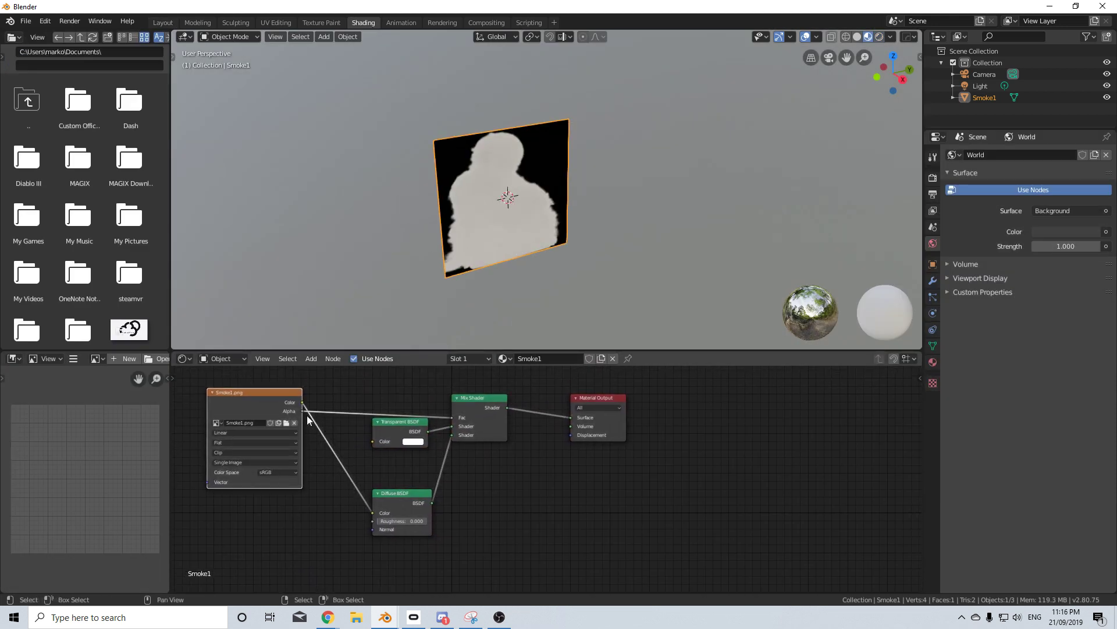
left_click_drag(372, 514, 355, 471)
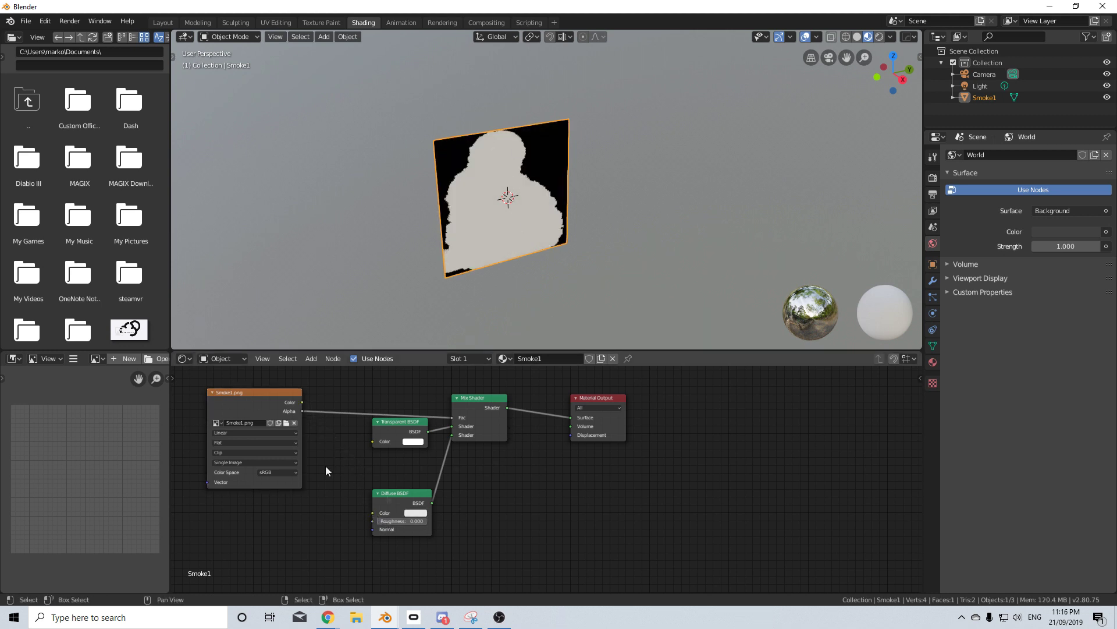
Step: Set the Smoke1 material's Blend Mode to Alpha Blend
left_click(934, 362)
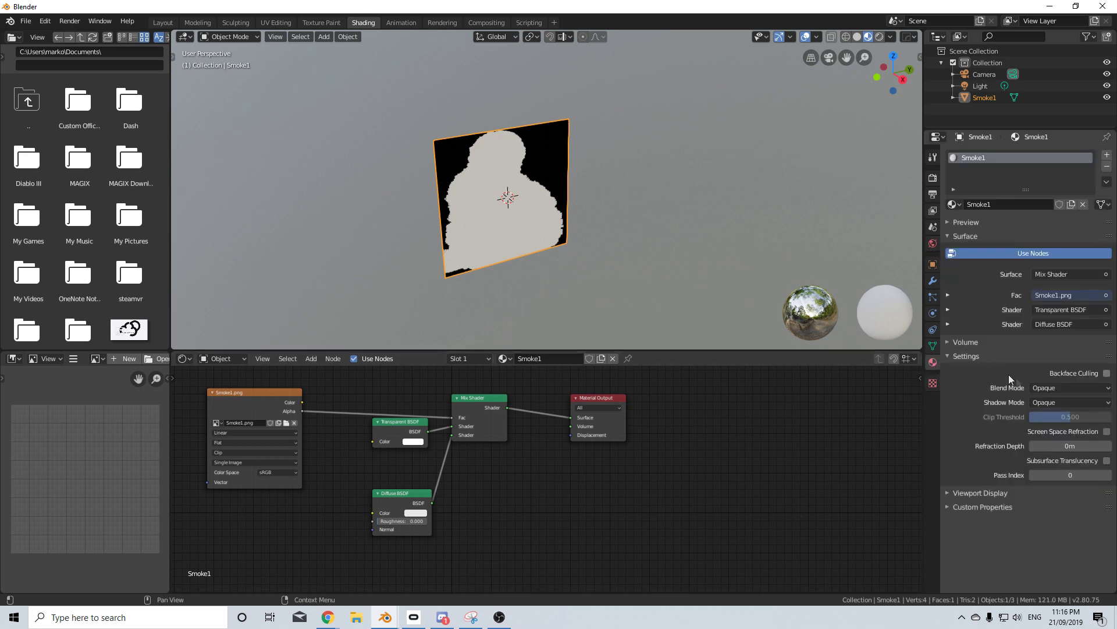
left_click(1048, 389)
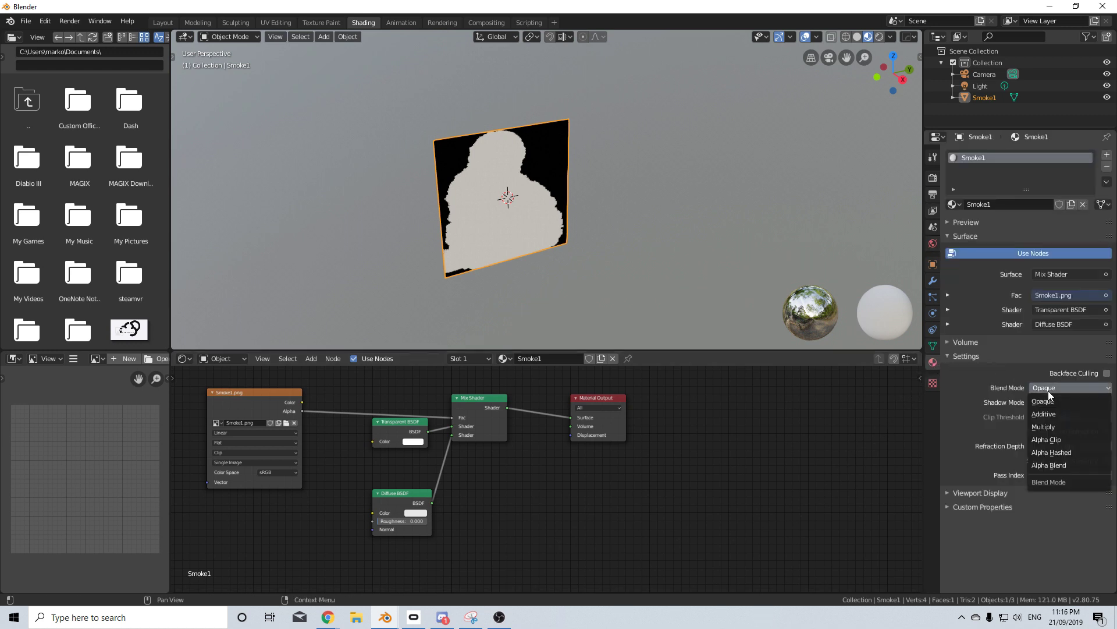
left_click(1049, 466)
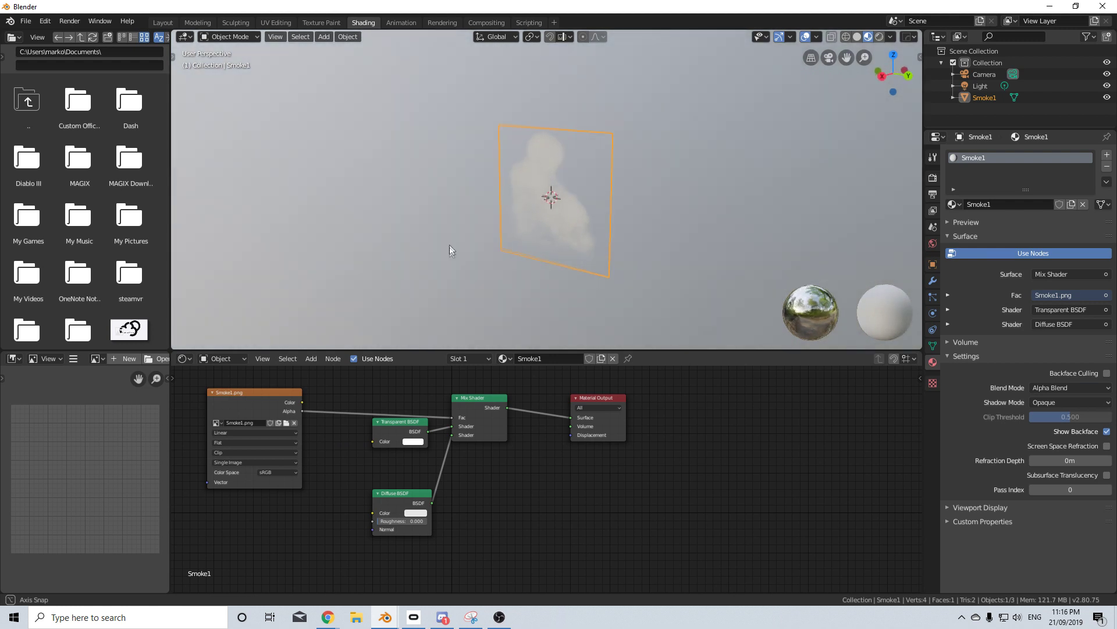
scroll(538, 243, "down", 1)
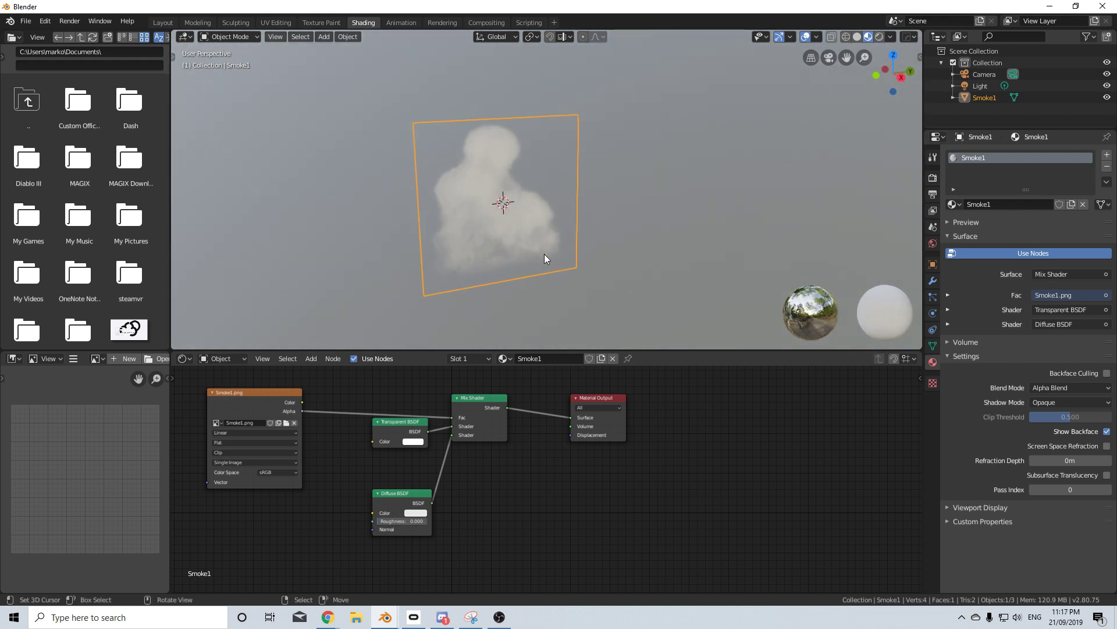
Step: Add a plane and stretch it along the X axis into a long thin strip
key("shift+a")
mouse_move(544, 255)
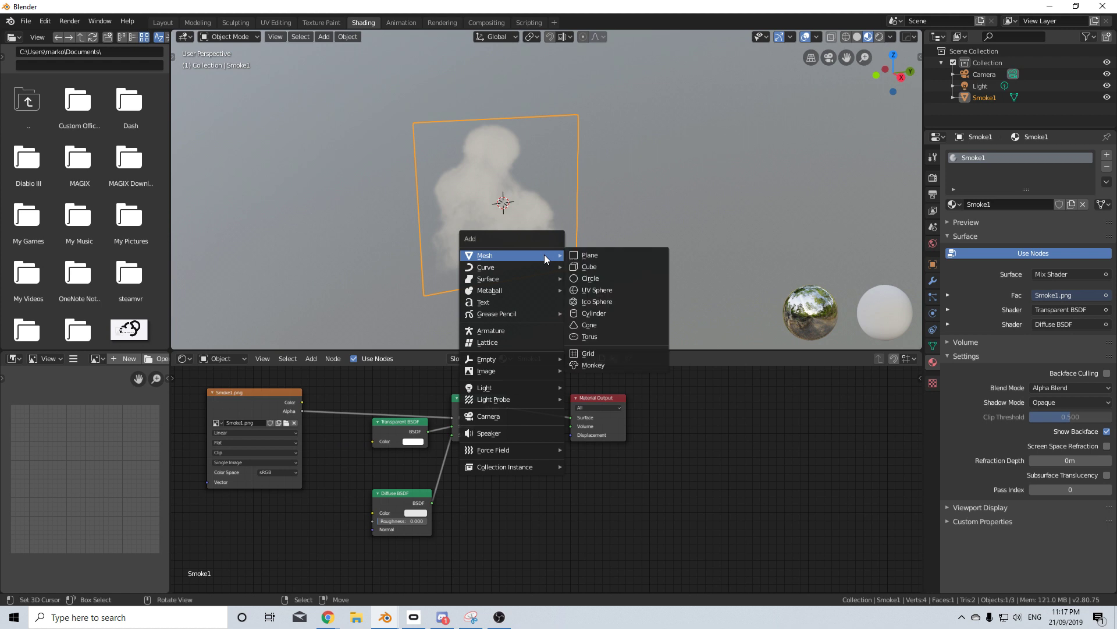
left_click(580, 256)
scroll(578, 256, "down", 3)
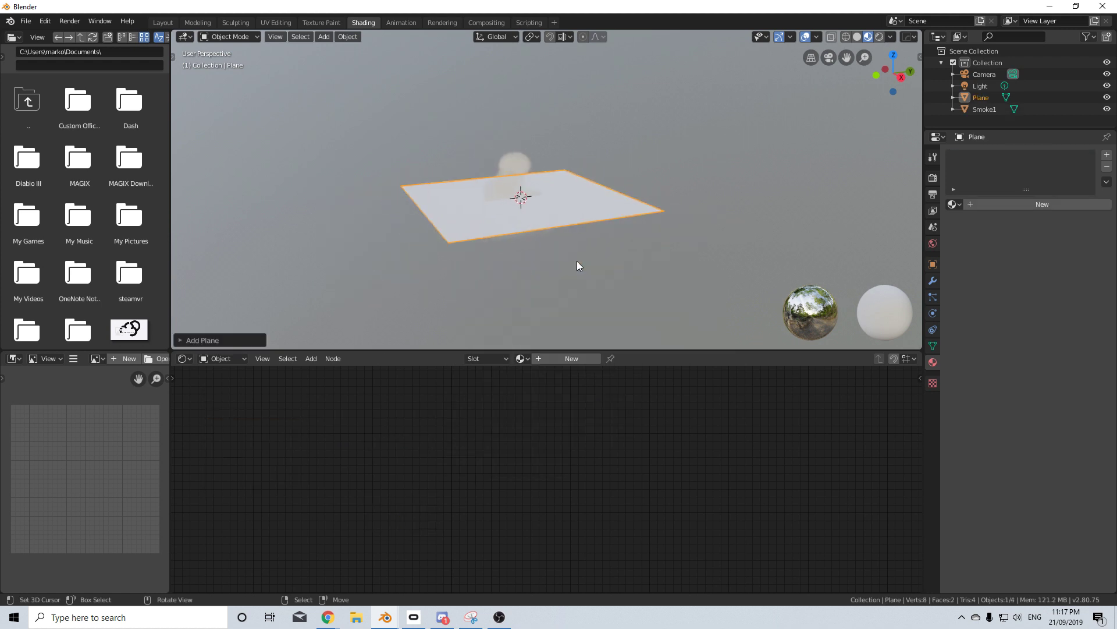
key("Tab")
key("s")
key("x")
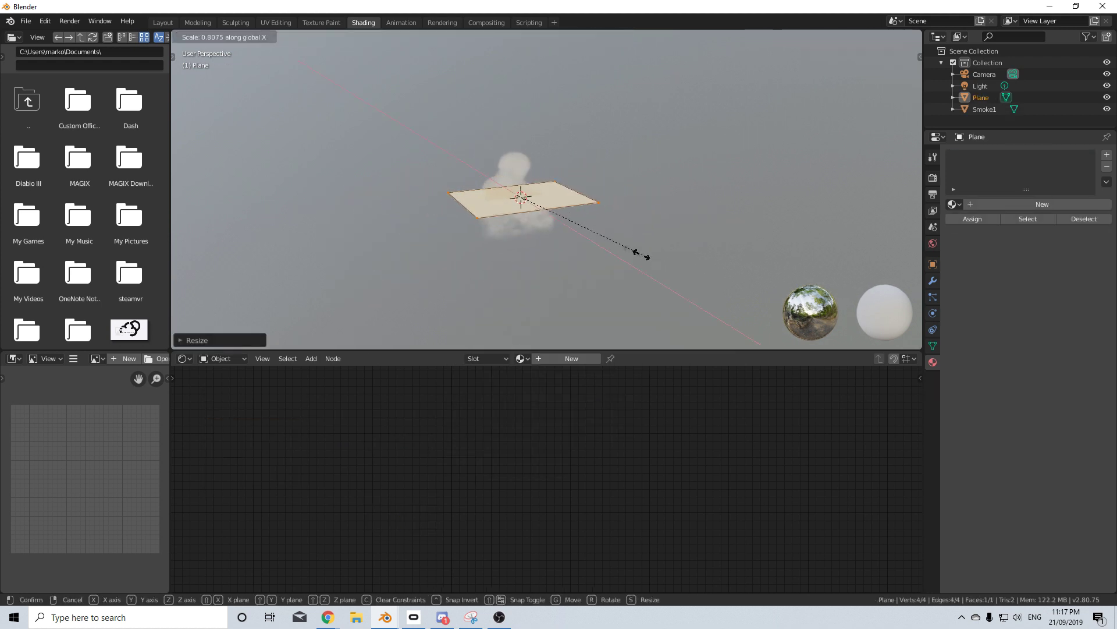
left_click(553, 230)
scroll(555, 242, "up", 3)
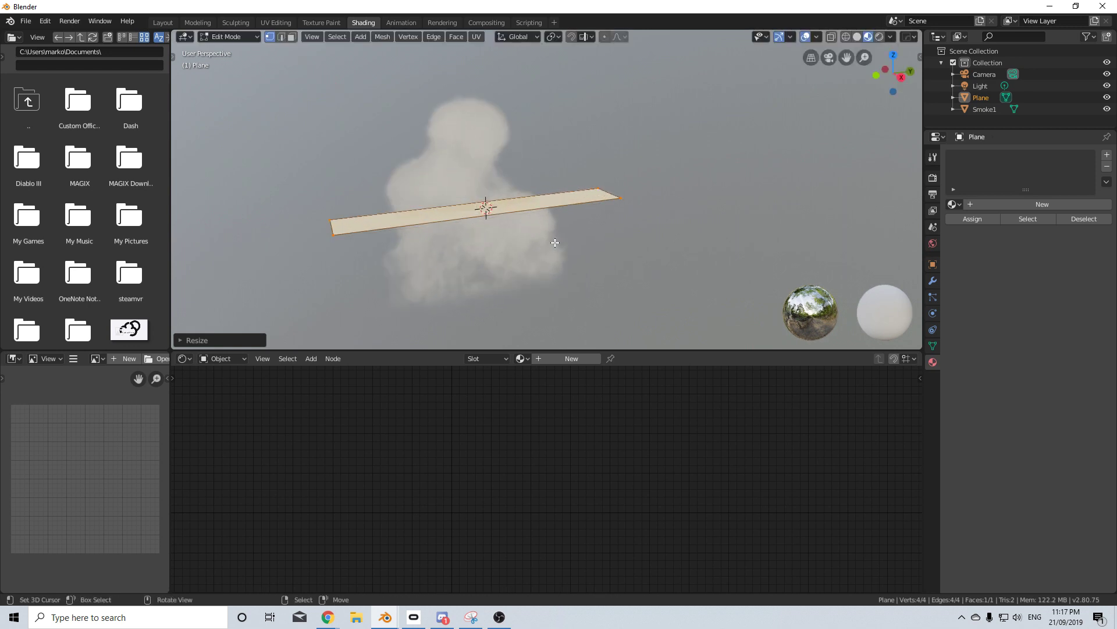
key("Tab")
Step: Add a particle system with 100 particles, start frame -200 and lifetime 300
left_click(933, 298)
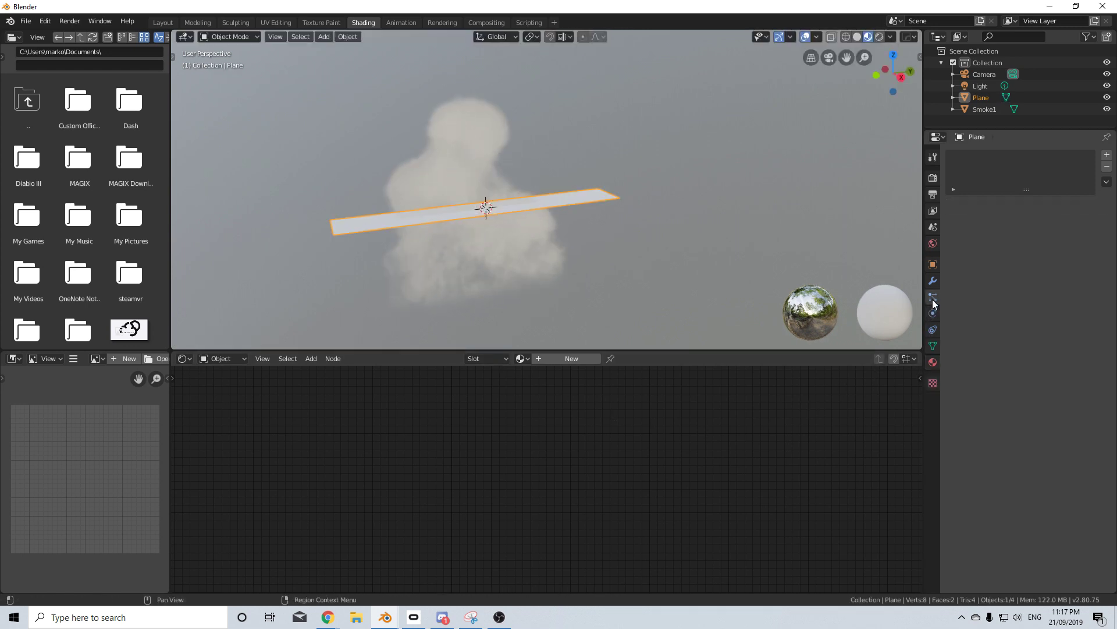
left_click(1107, 155)
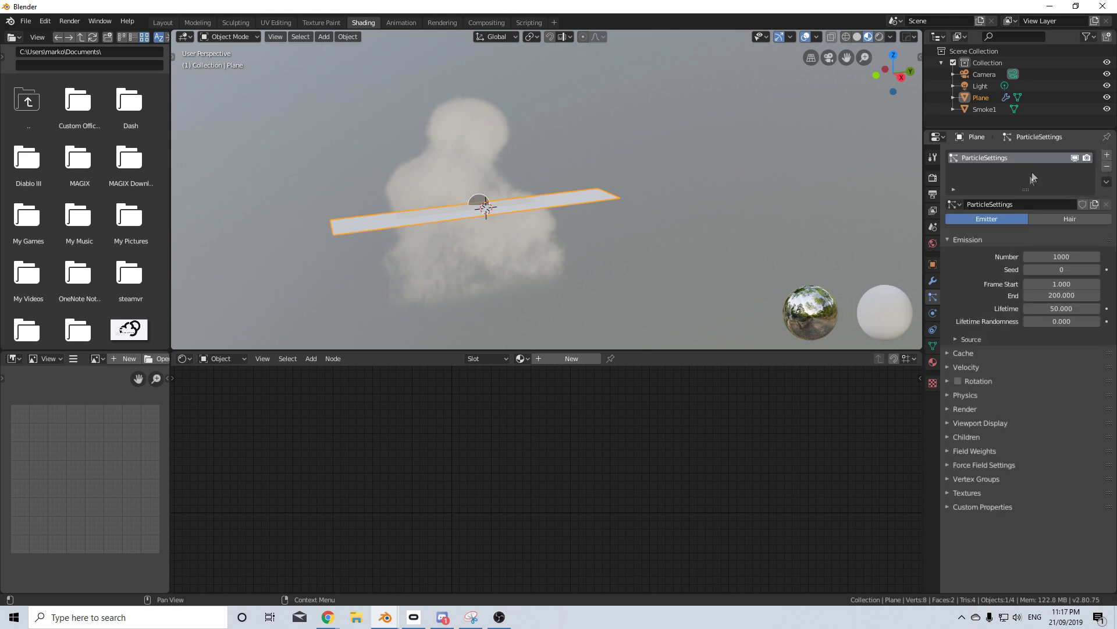
left_click(1067, 257)
type("100")
key("Return")
left_click(1065, 280)
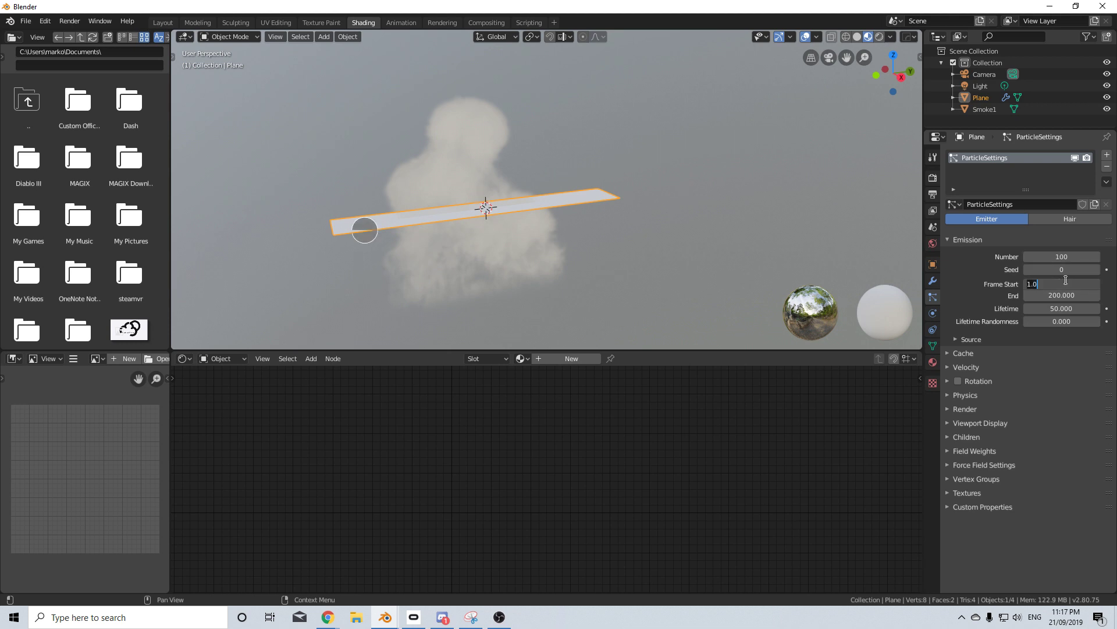
type("-200")
key("Return")
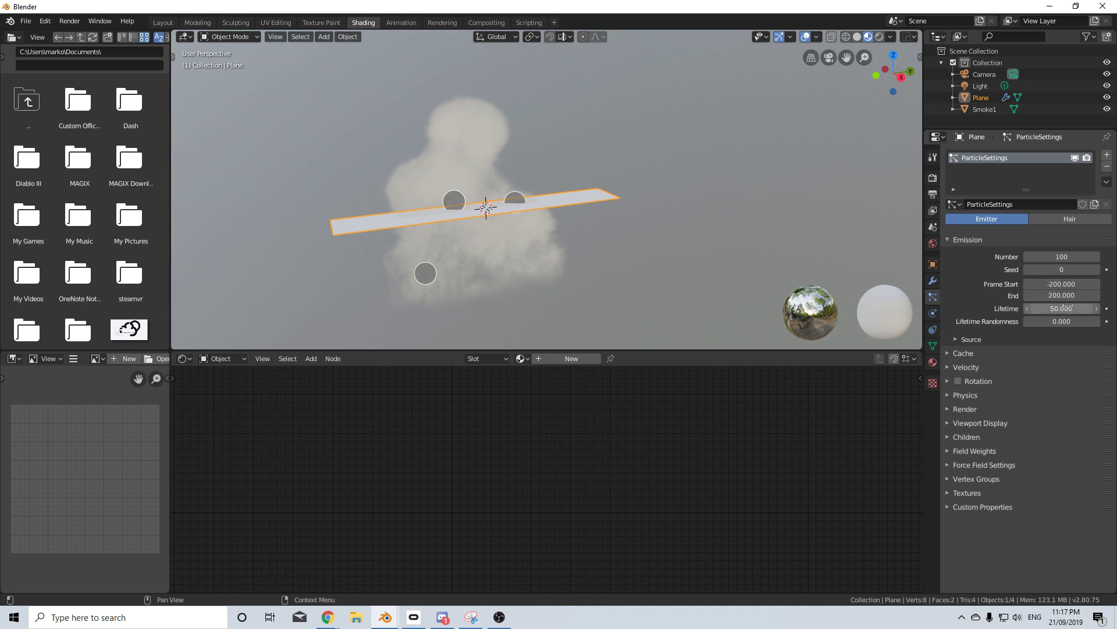
left_click(1066, 305)
type("3")
key("Return")
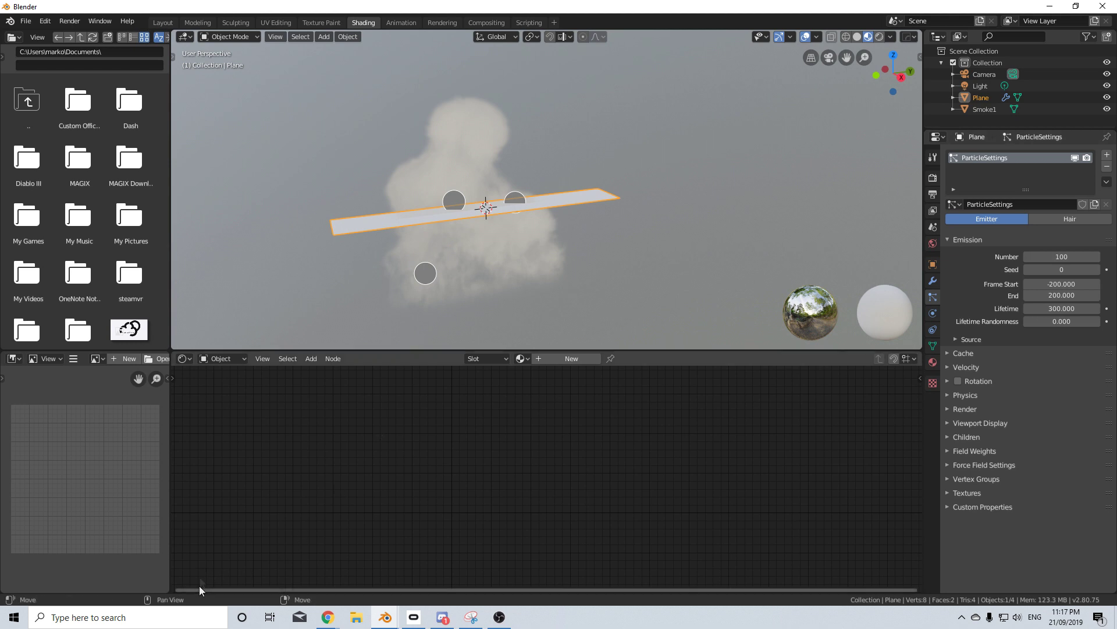
Step: Split off a Timeline below the node editor and play the animation to frame 94
left_click_drag(175, 592, 175, 501)
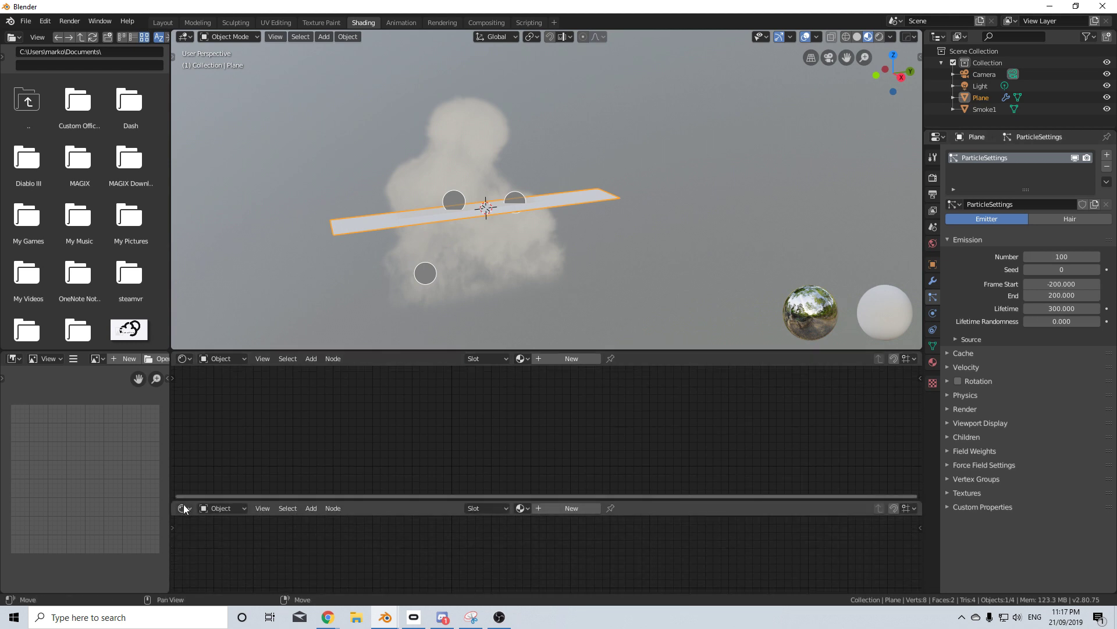
left_click(184, 508)
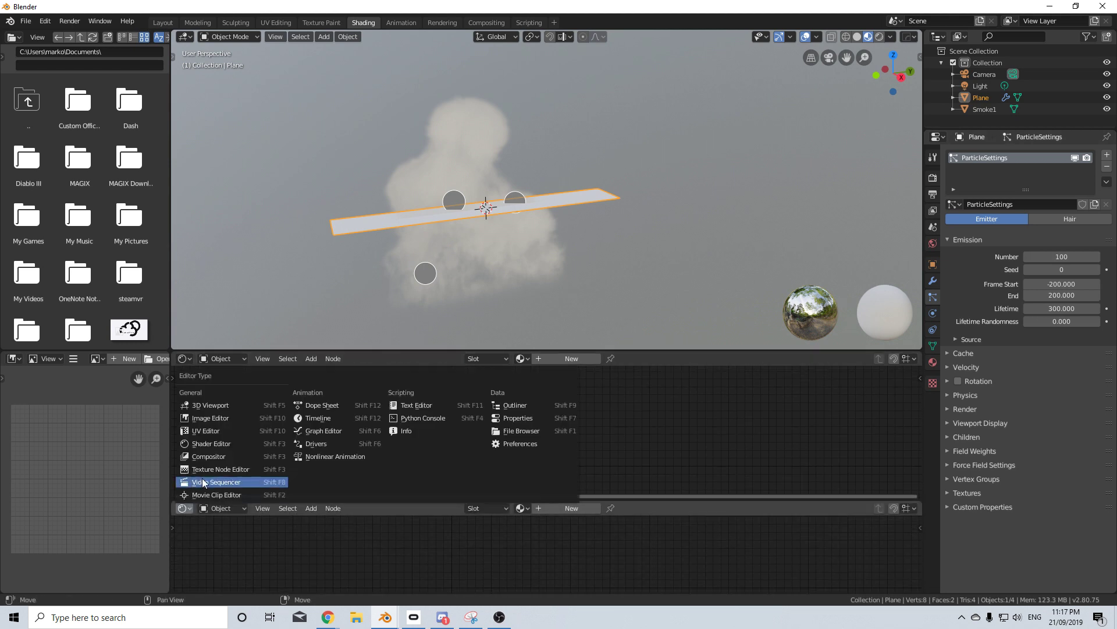
left_click(294, 418)
left_click(553, 509)
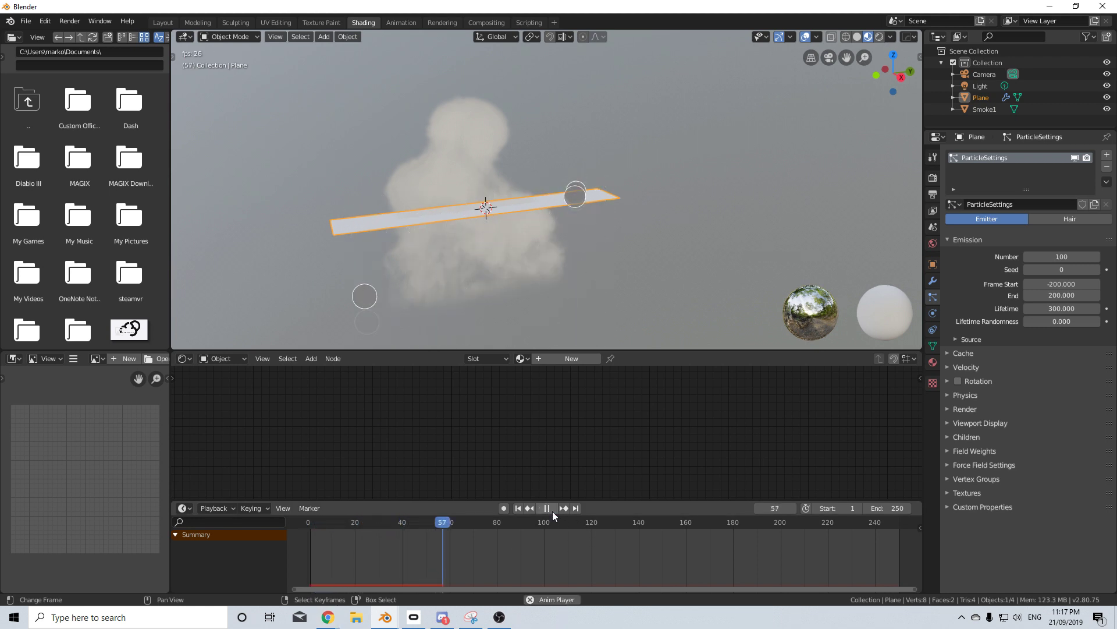
left_click(552, 510)
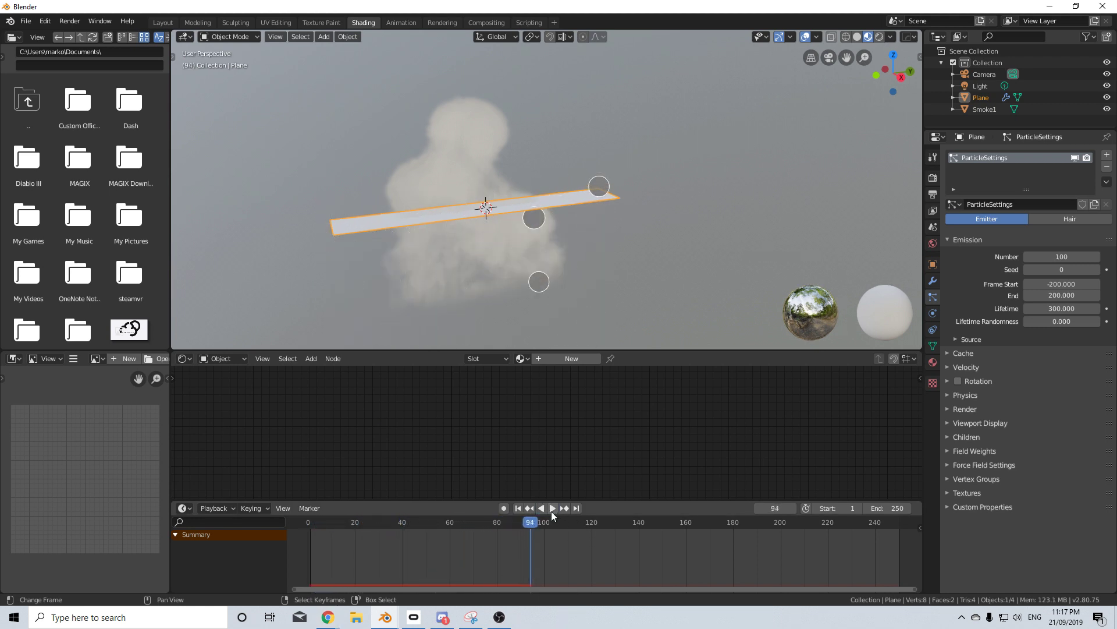
Step: Render particles as Smoke1 instances with Object Rotation at scale 0.770, previewing to frame 130
left_click(947, 408)
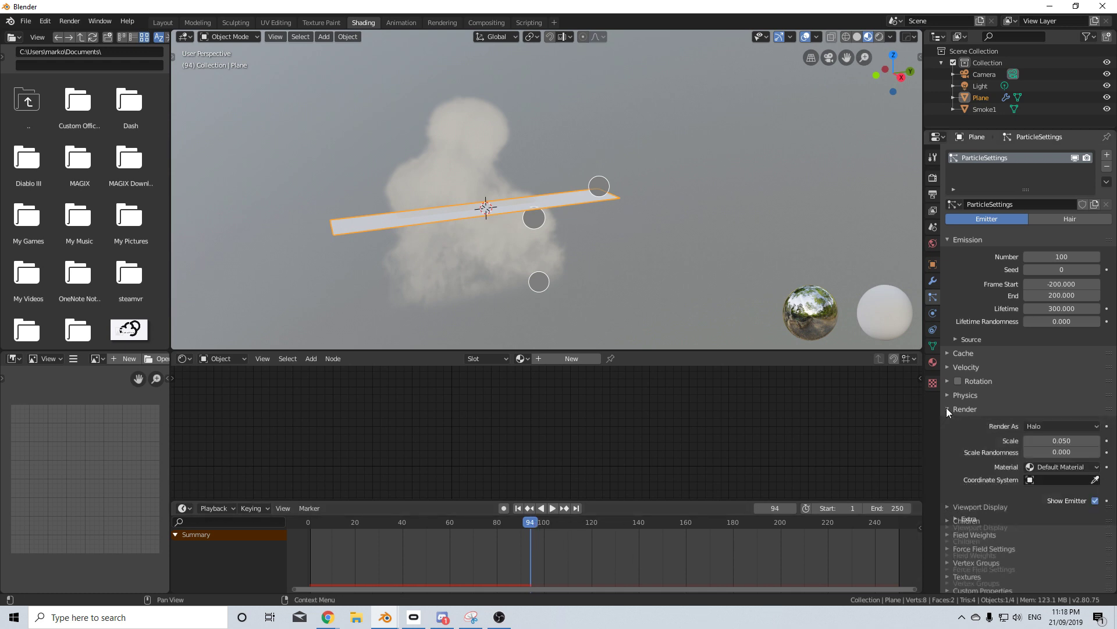
left_click(1060, 428)
left_click(1057, 489)
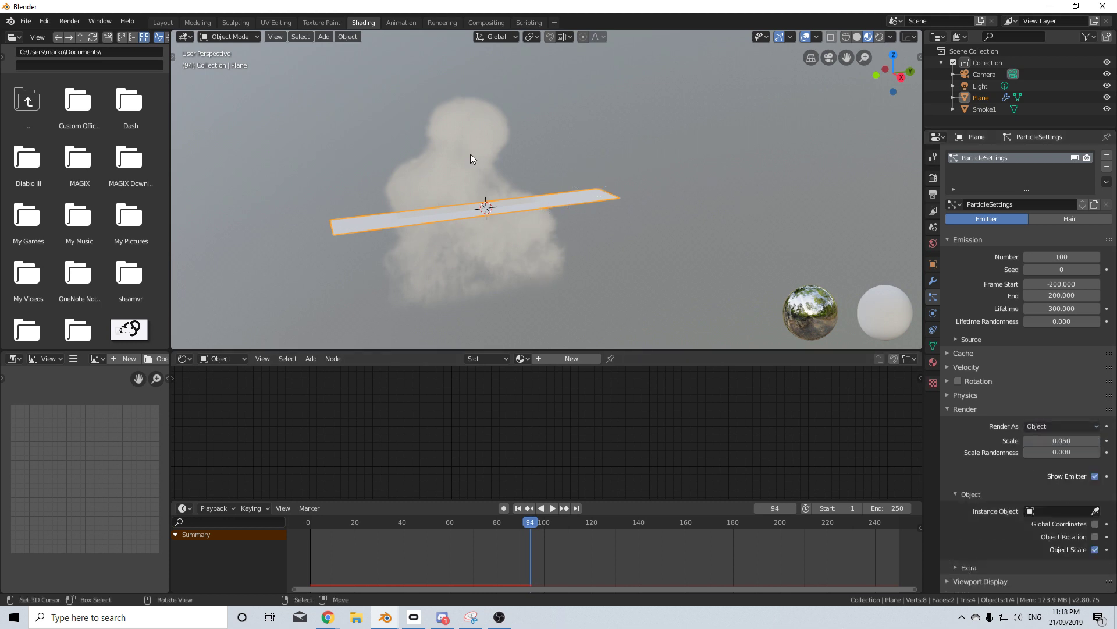
left_click(1056, 511)
left_click(1032, 426)
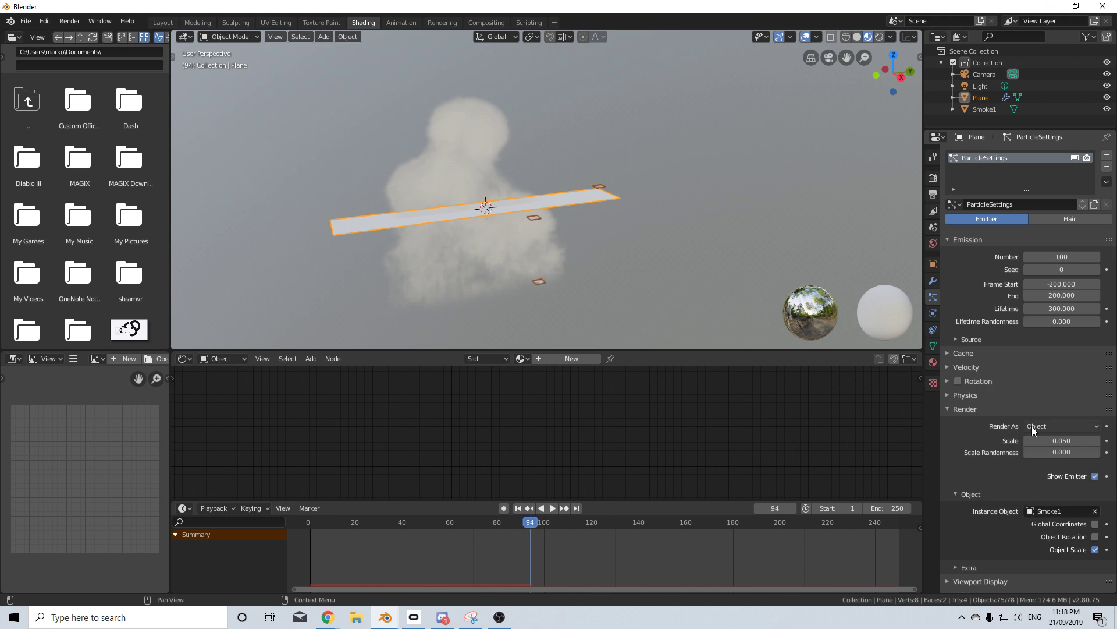
left_click(1097, 537)
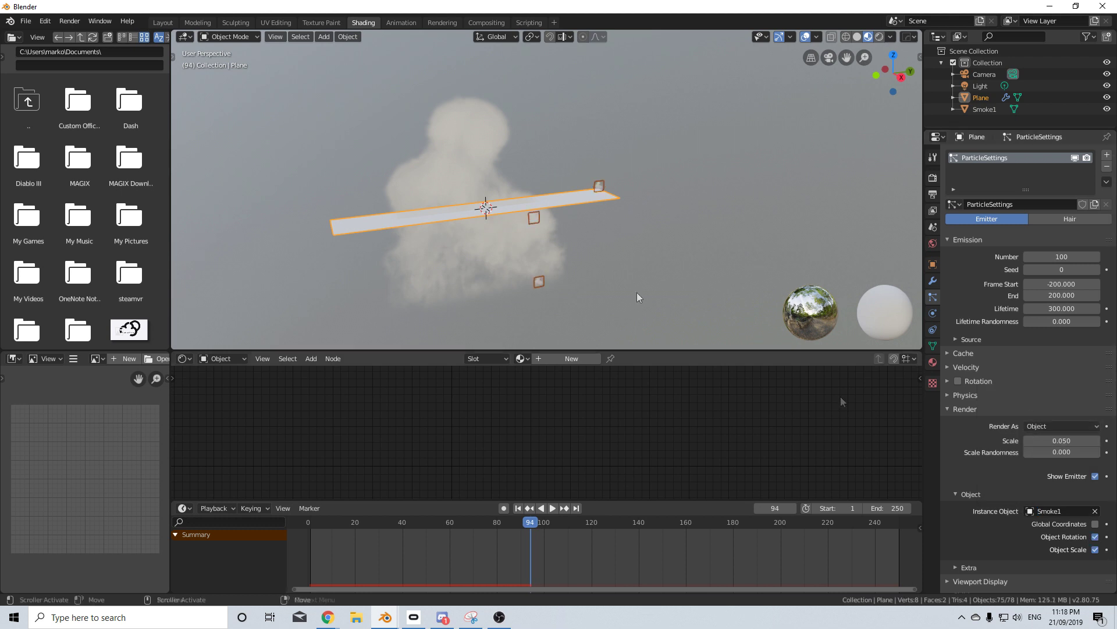
left_click_drag(1062, 441, 1115, 441)
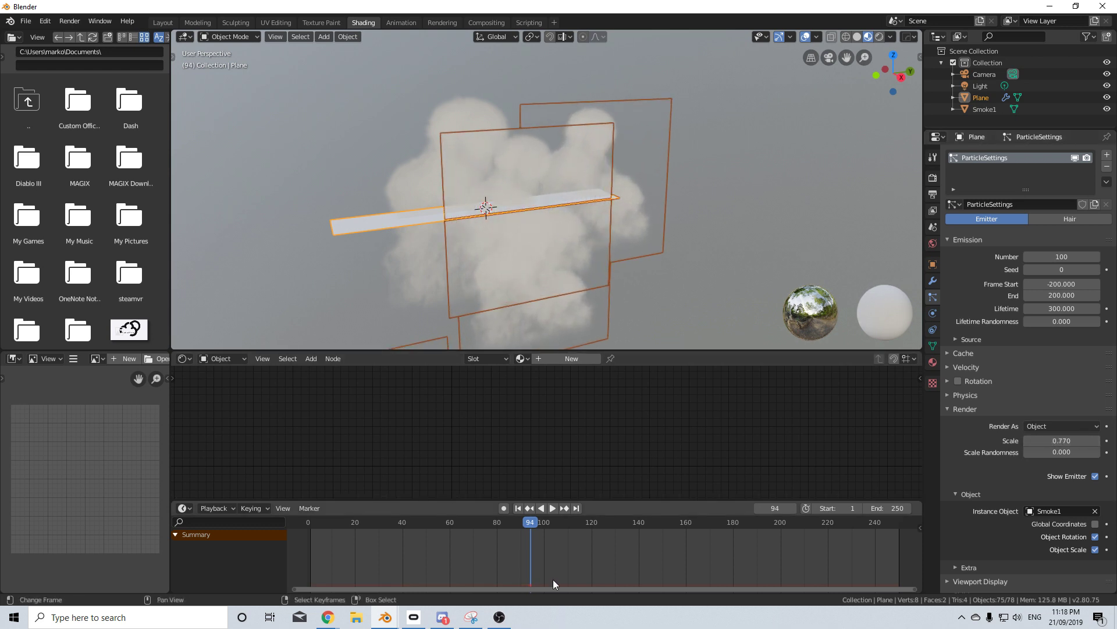
left_click(553, 508)
left_click(553, 508)
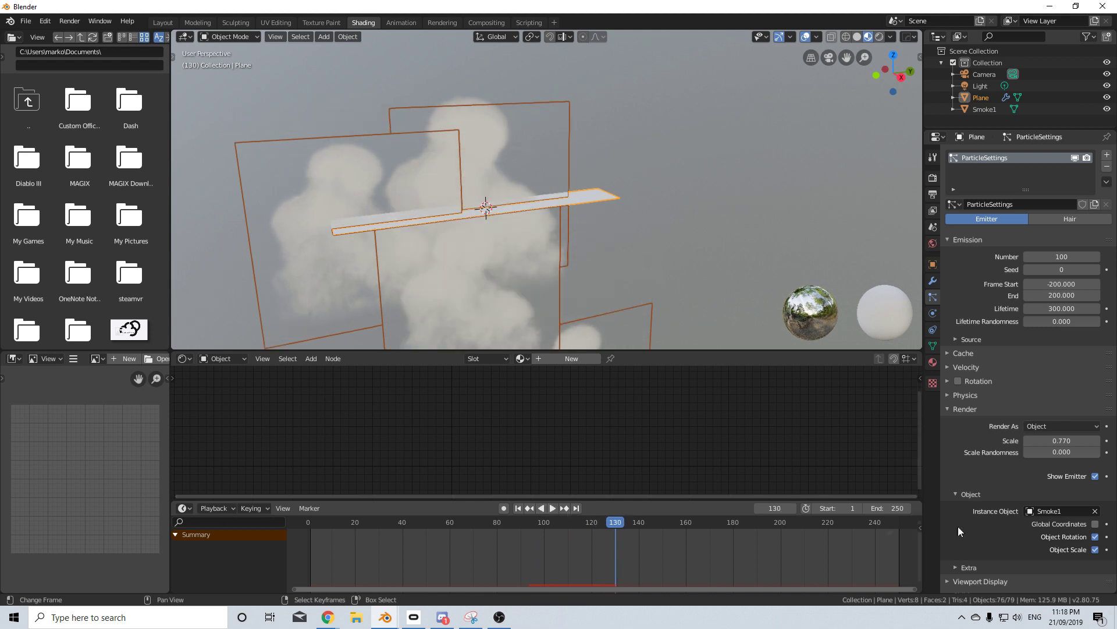
Step: Set the particle Field Weights Gravity to 0 and play the animation
scroll(976, 512, "down", 2)
scroll(975, 492, "down", 2)
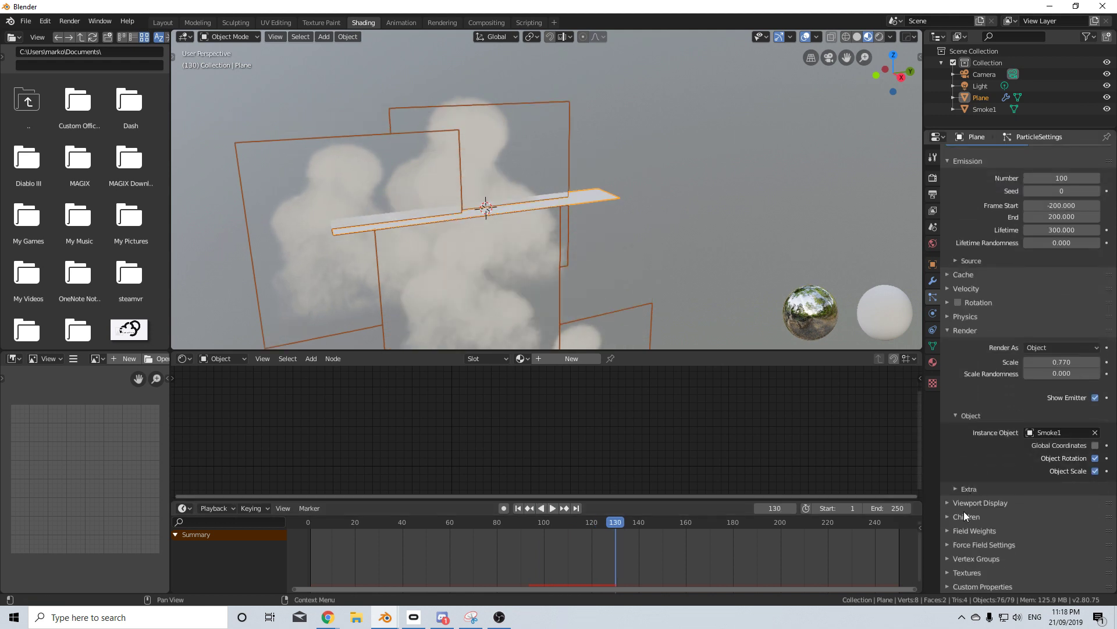
left_click(951, 530)
scroll(966, 525, "down", 3)
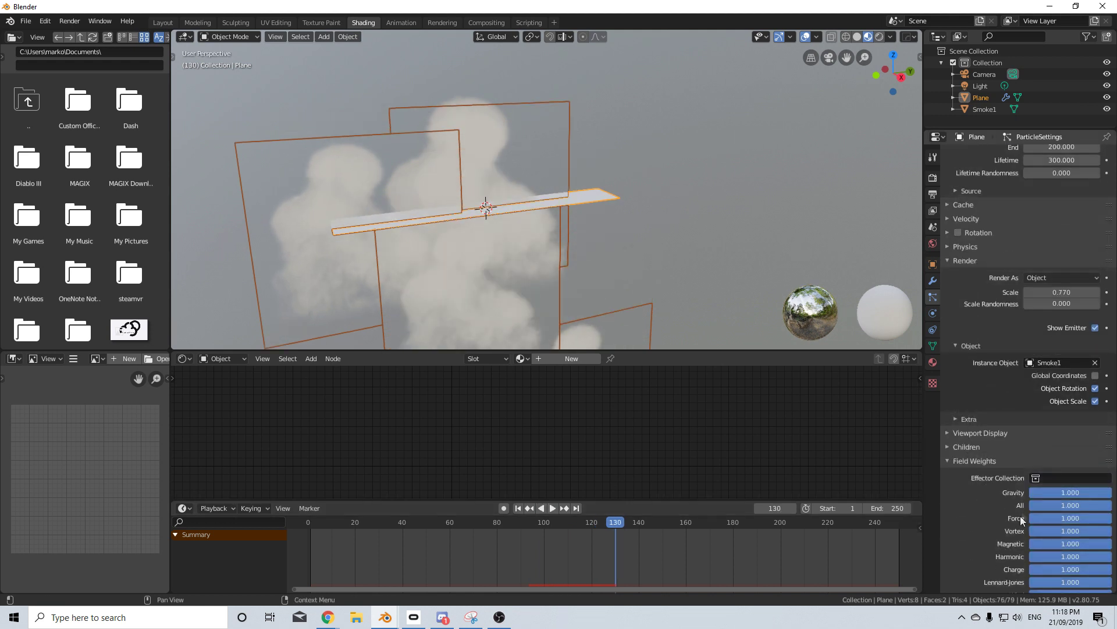
left_click_drag(1076, 493, 1030, 492)
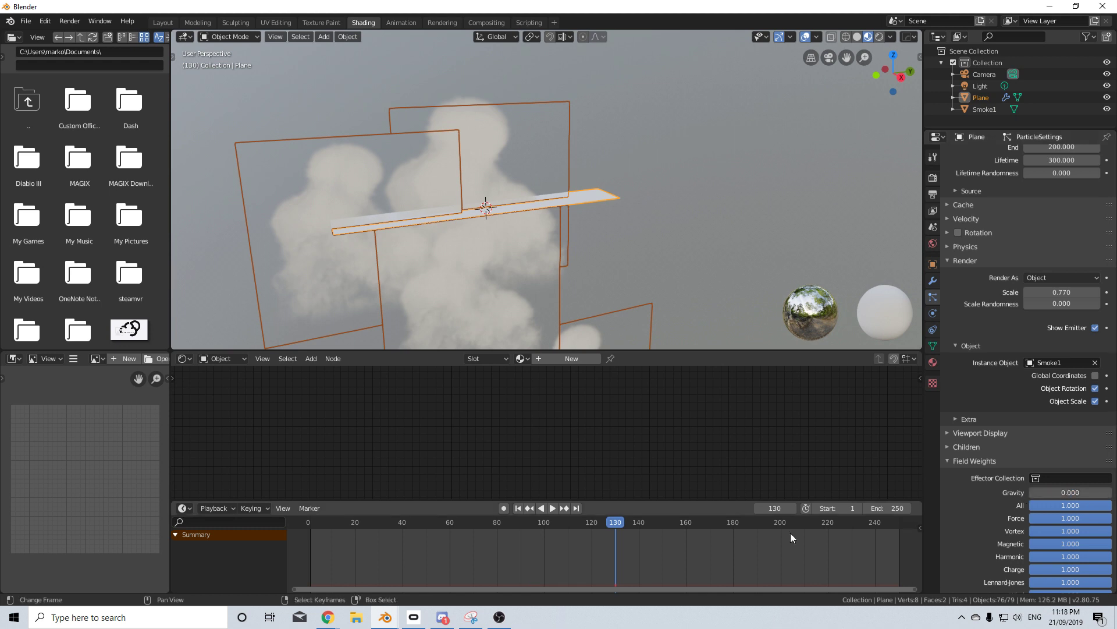
left_click(554, 508)
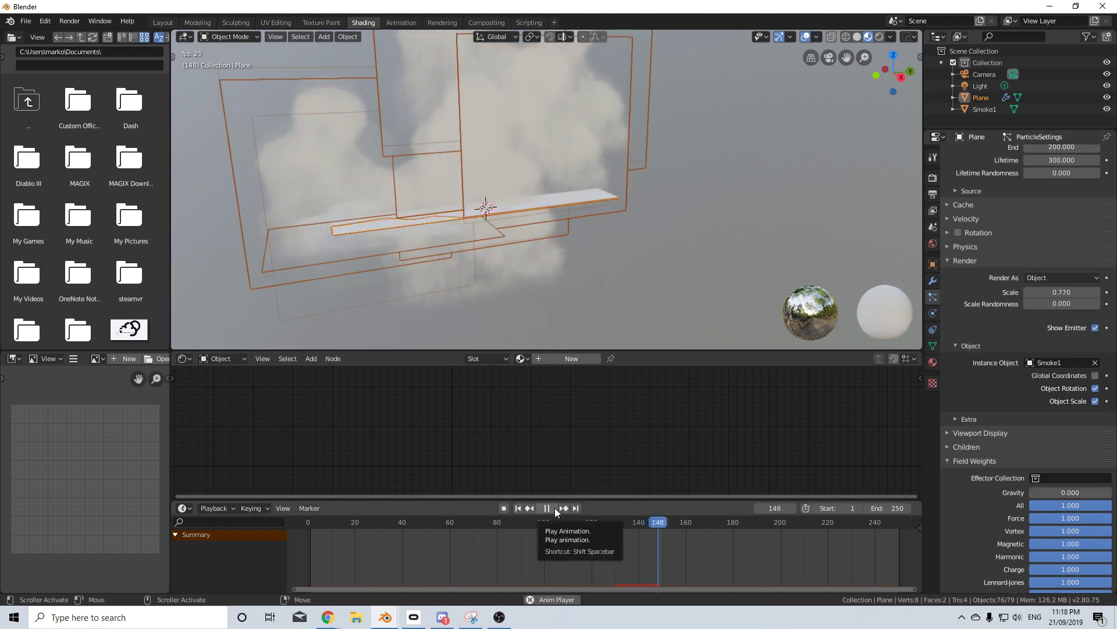
scroll(970, 525, "up", 6)
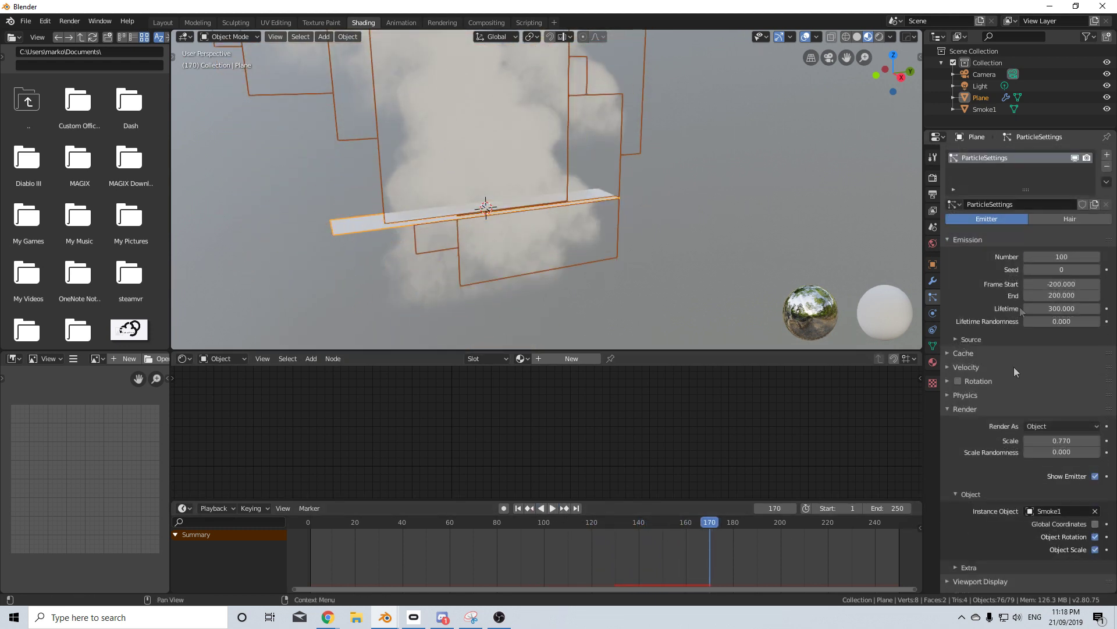
Step: Set Normal velocity to 0.1 m/s and replay from the first frame to watch the smoke rise
left_click(954, 366)
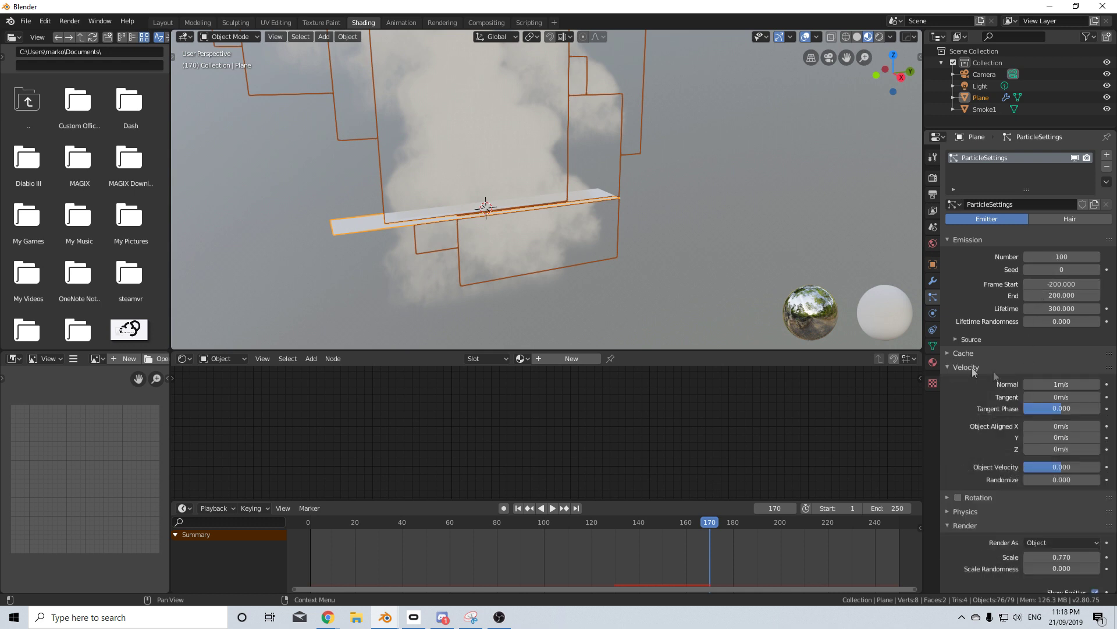
left_click(1043, 384)
type(".1")
key("Return")
left_click(518, 508)
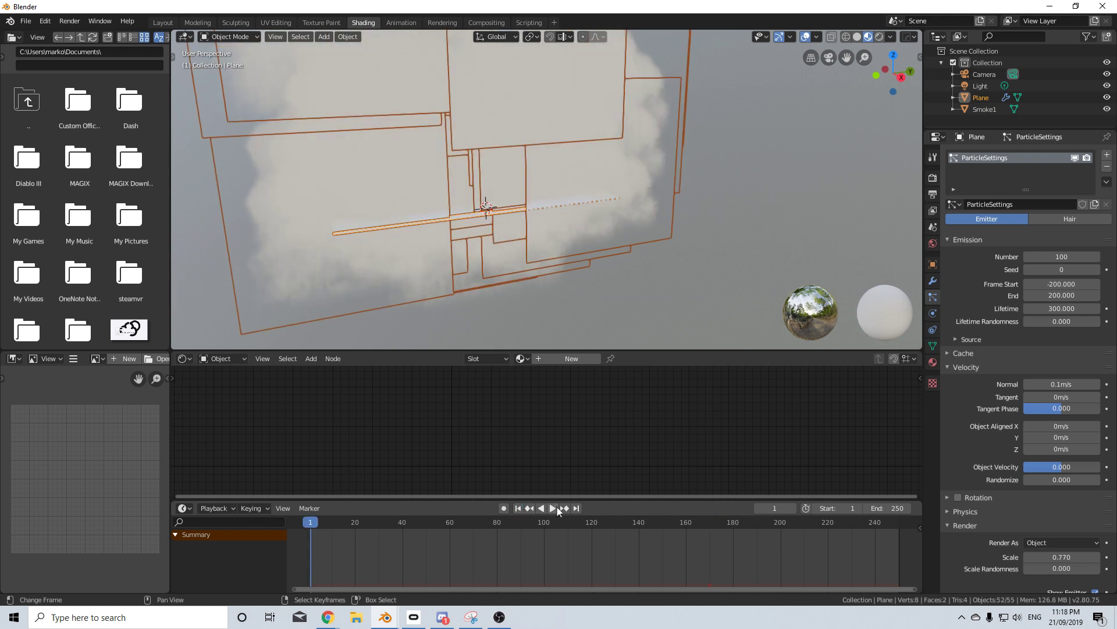
left_click(553, 508)
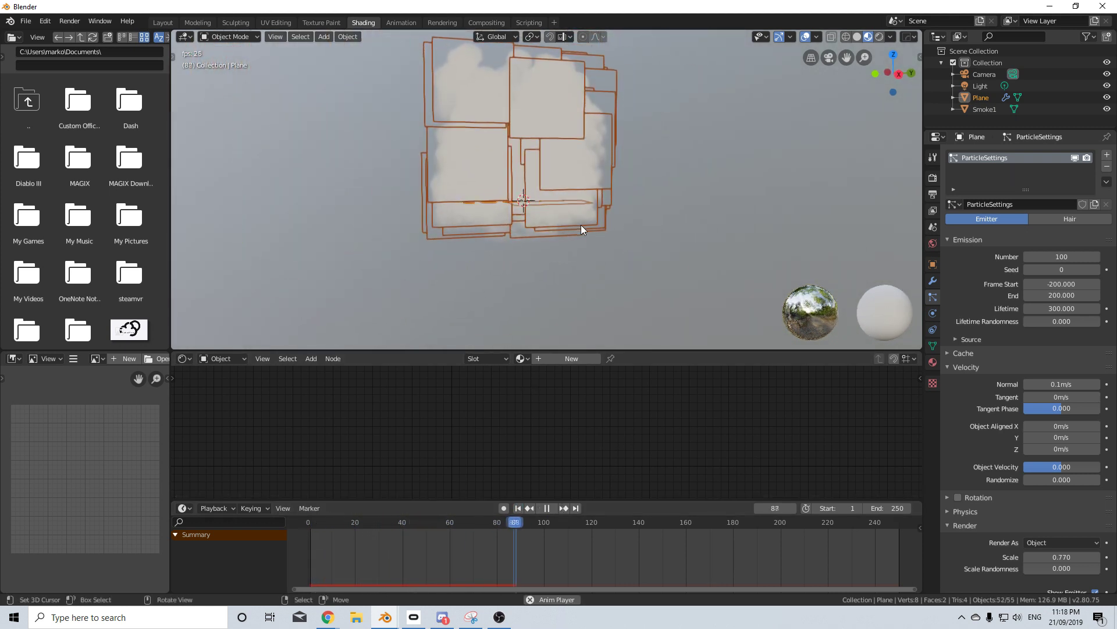
middle_click_drag(581, 224, 532, 297, "shift")
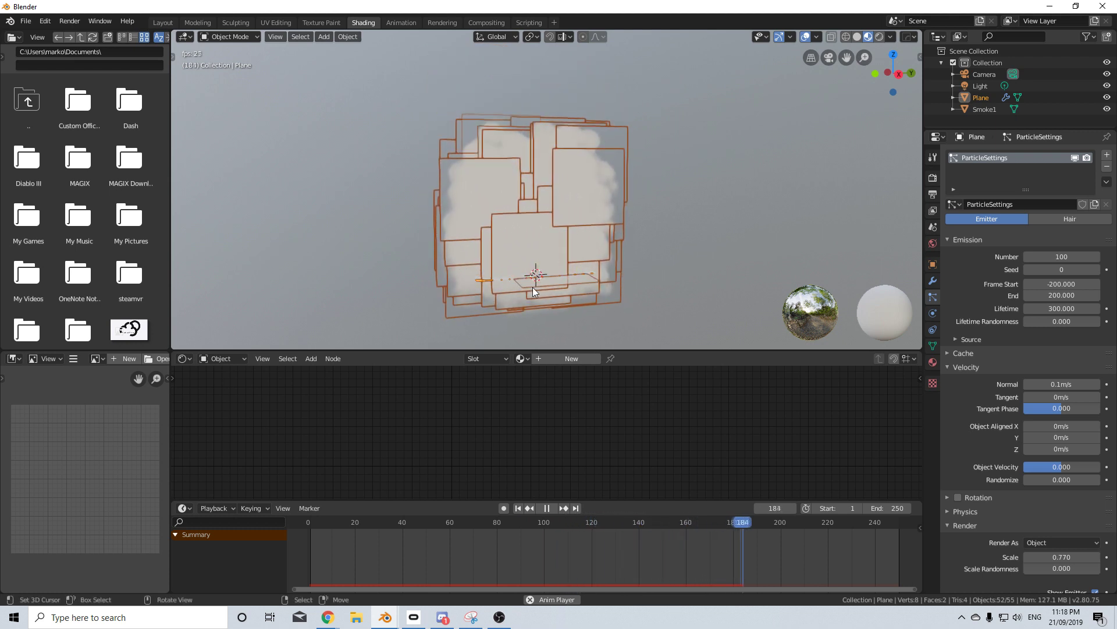
left_click(759, 301)
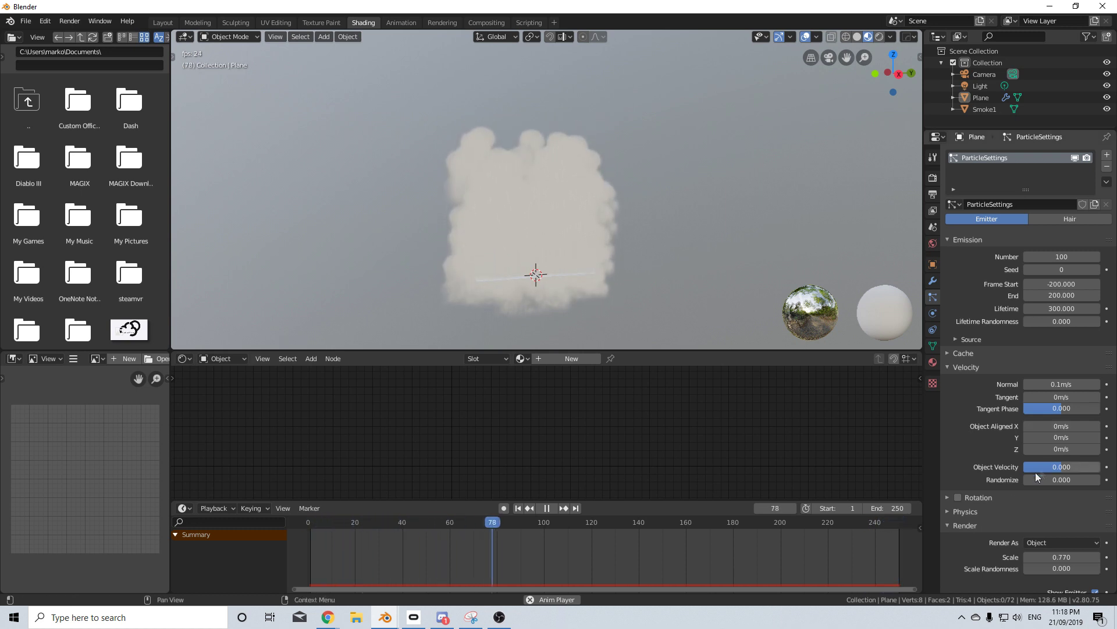
Step: Reduce the emission number to 10 particles and stop playback
left_click(1063, 256)
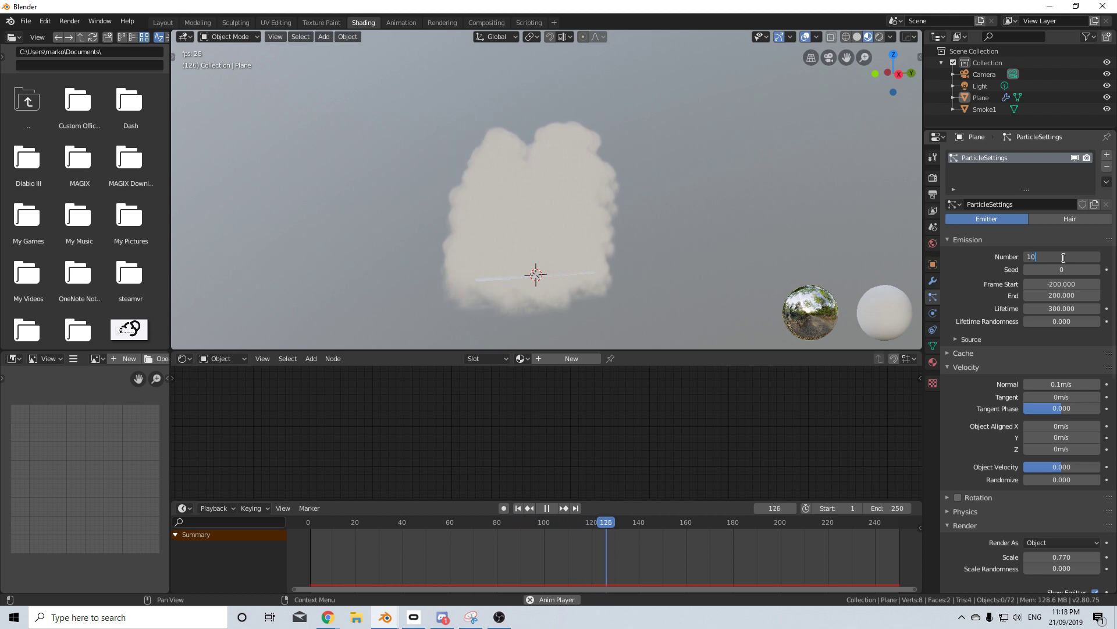
key("BackSpace")
key("Return")
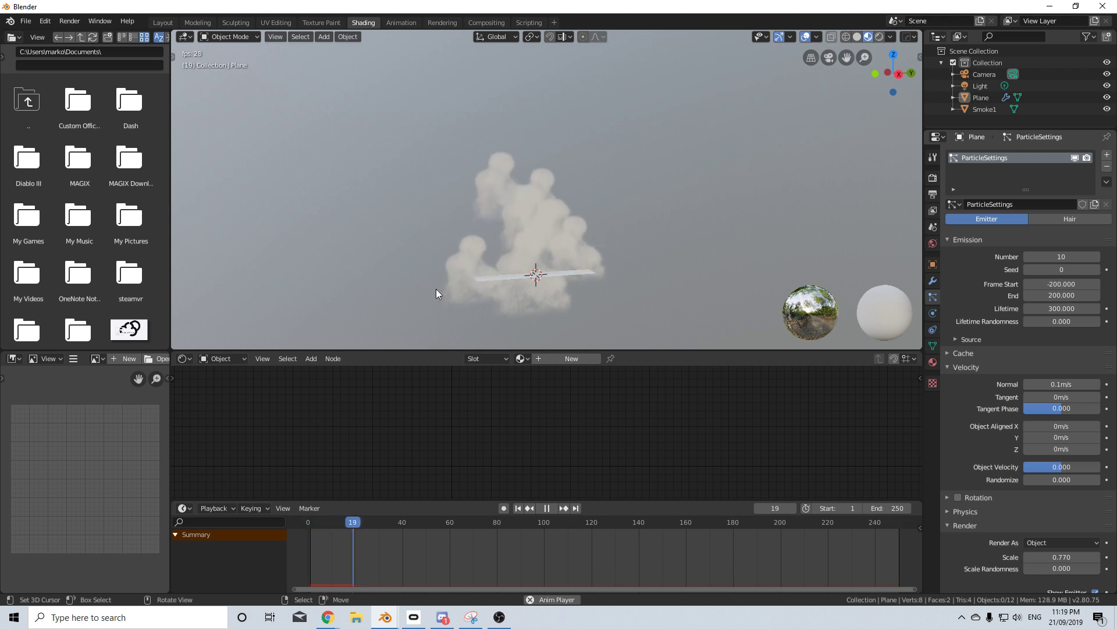
key("space")
Step: Duplicate the Smoke1 plane three times, placing the copies in a row to the right
left_click(521, 316)
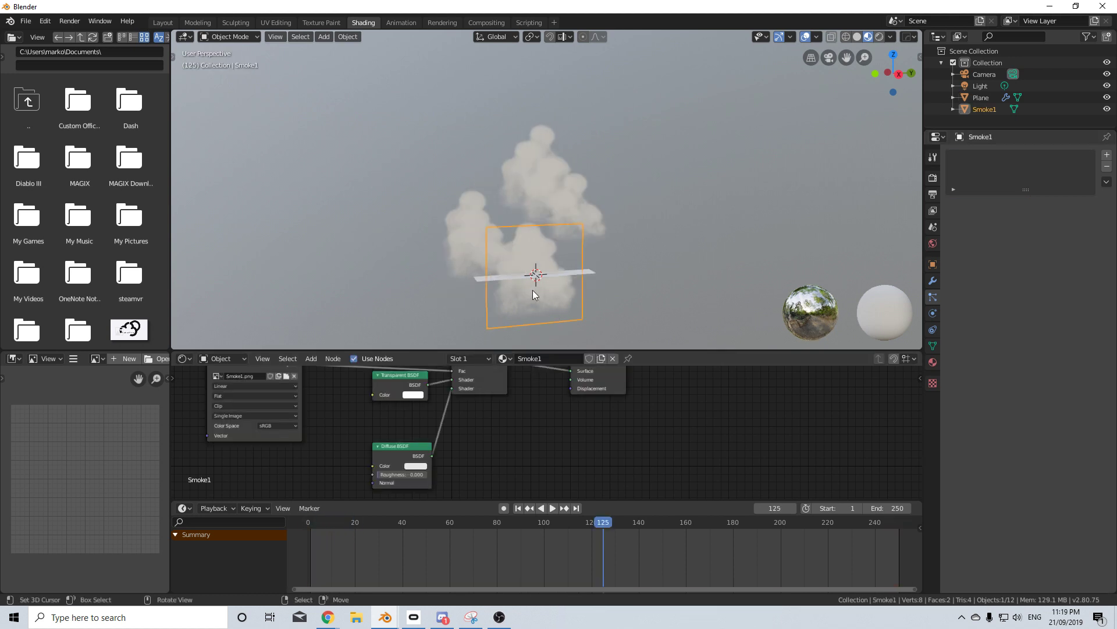
key("shift+d")
key("x")
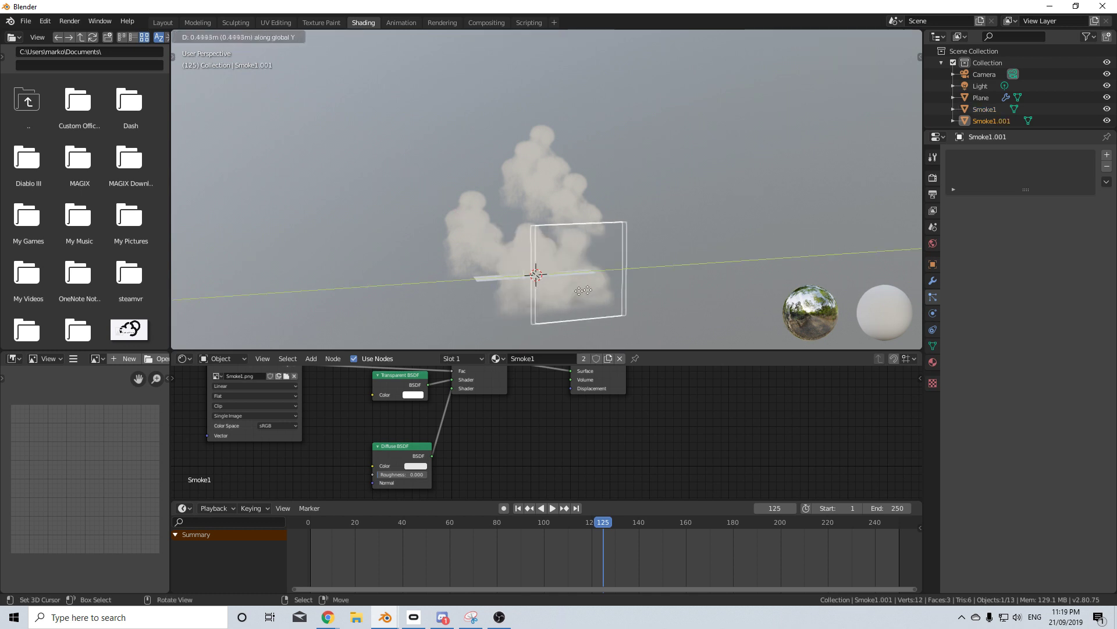
left_click(629, 286)
key("shift+d")
key("y")
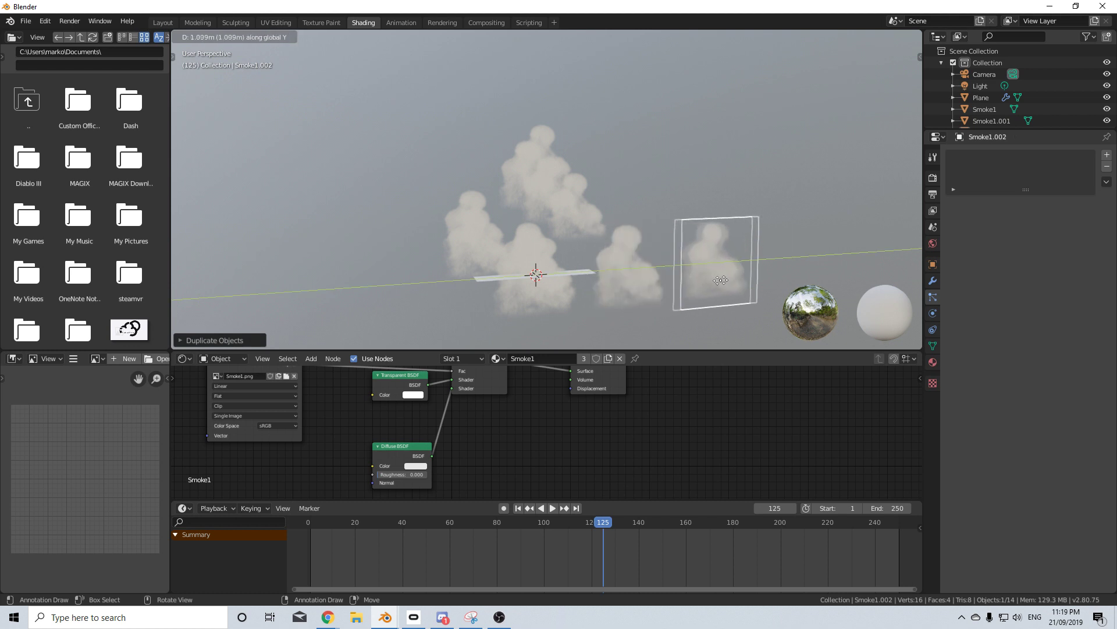
left_click(731, 282)
key("shift+d")
key("y")
left_click(832, 274)
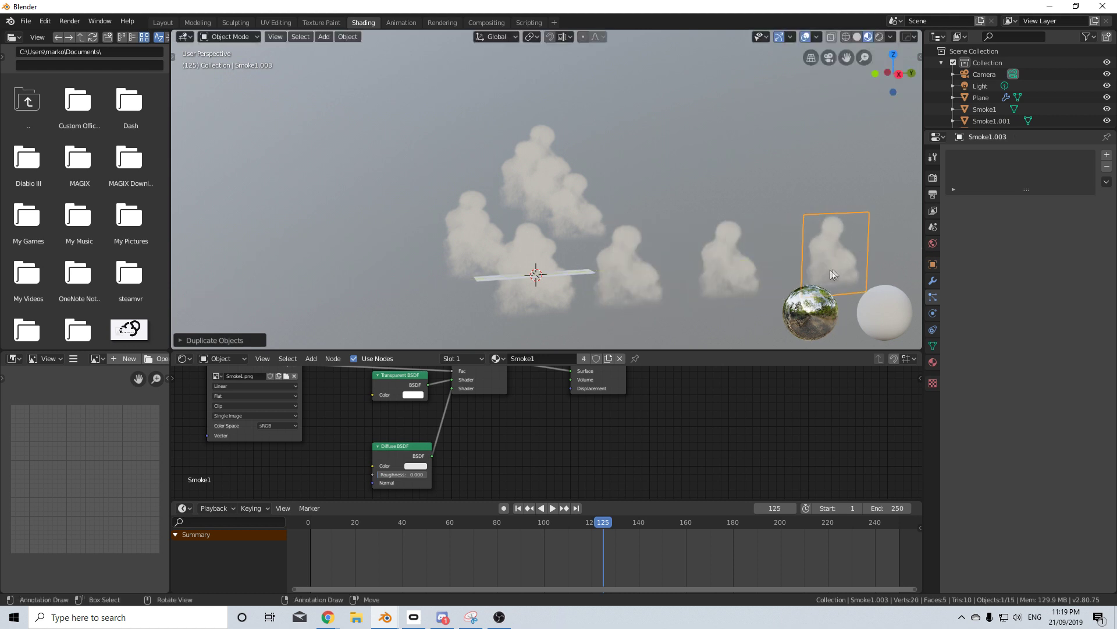
Step: Give Smoke1.001, .002 and .003 single-user materials using Smoke2, Smoke3 and Smoke4.png
left_click(652, 296)
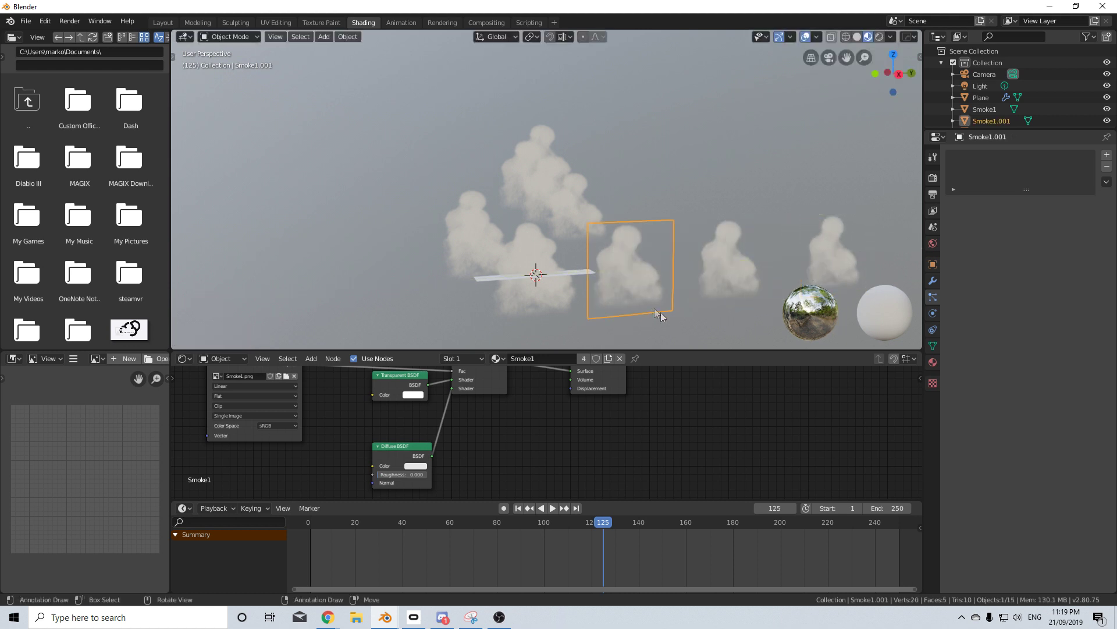
left_click(606, 360)
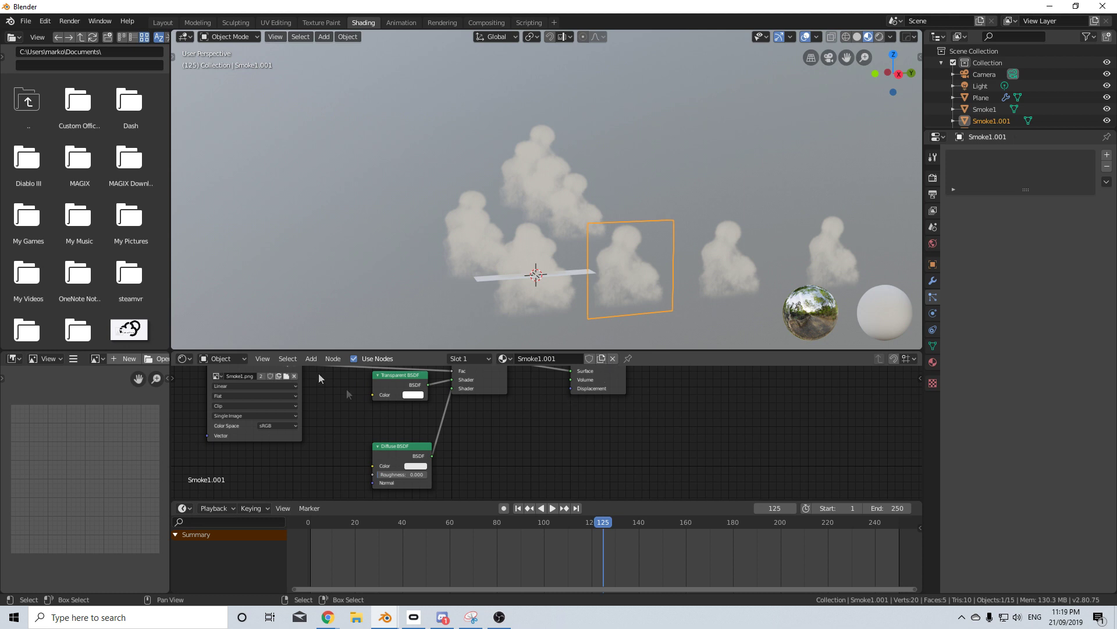
left_click(216, 375)
left_click(262, 400)
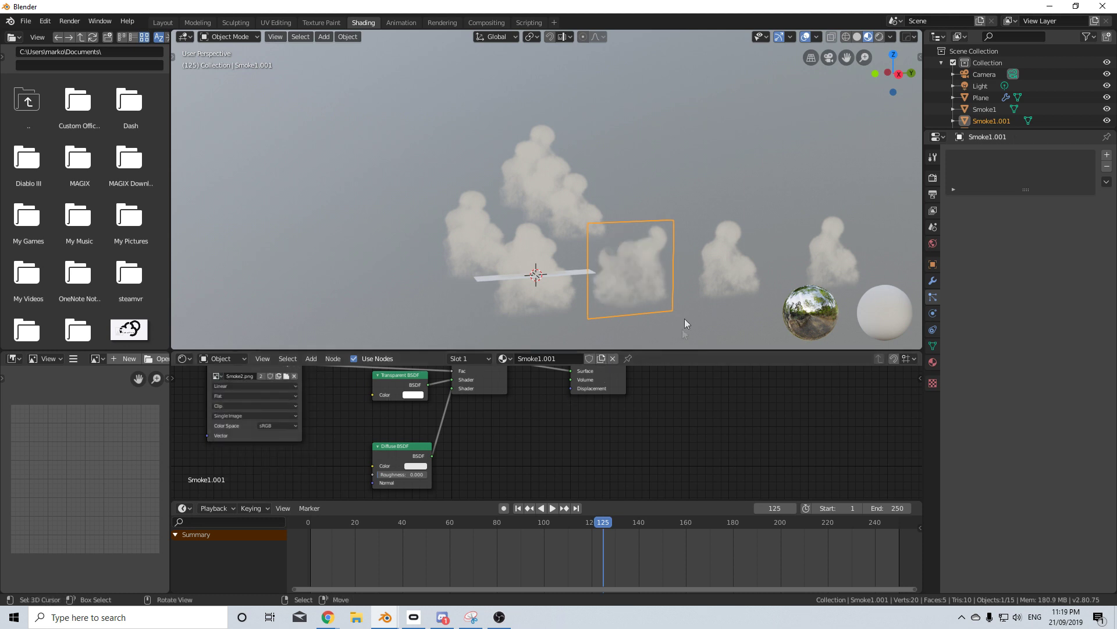
left_click(710, 283)
left_click(610, 359)
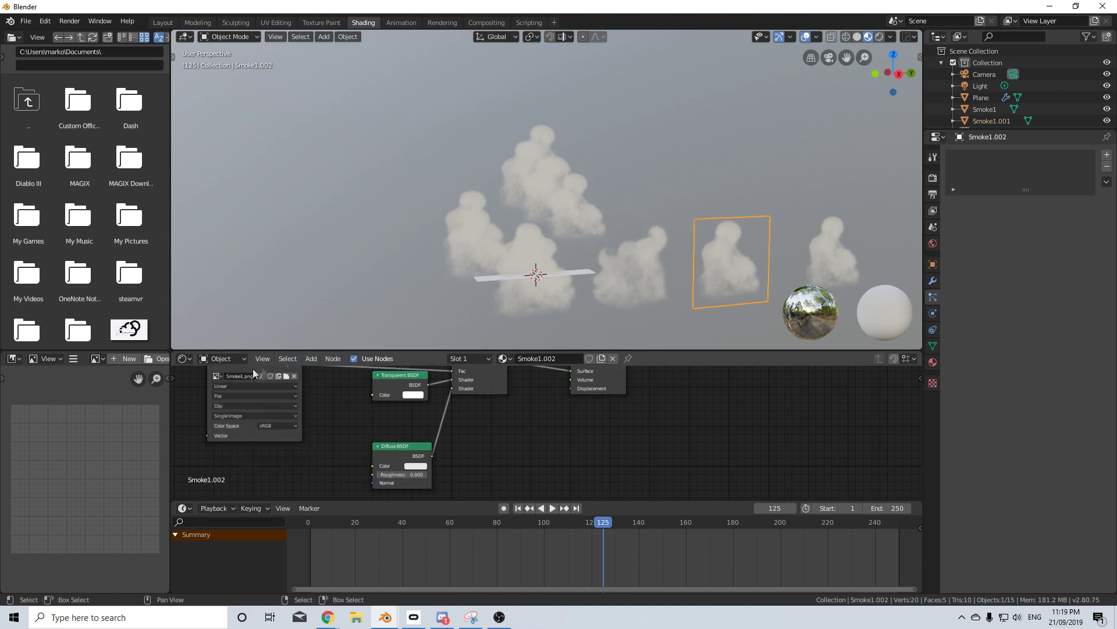
left_click(217, 375)
left_click(235, 411)
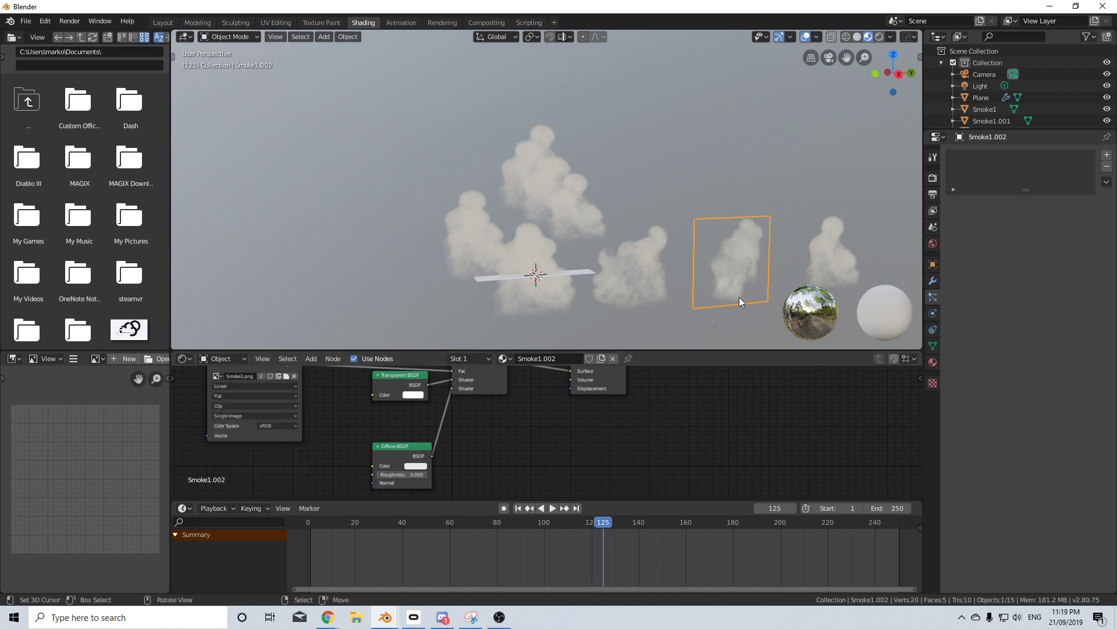
left_click(835, 253)
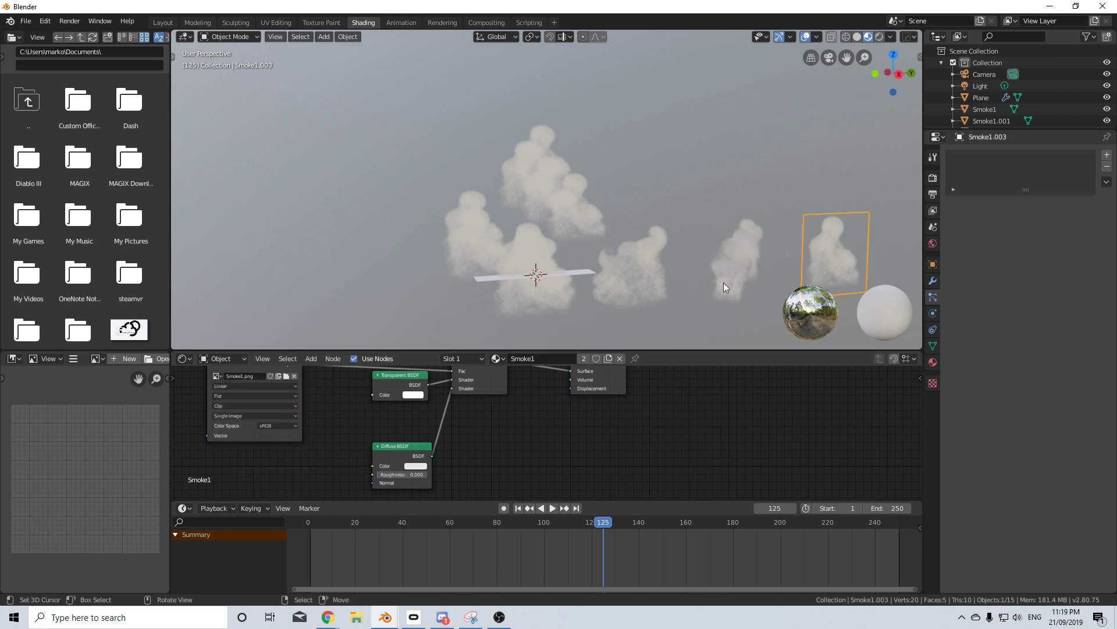
left_click(609, 358)
left_click(216, 375)
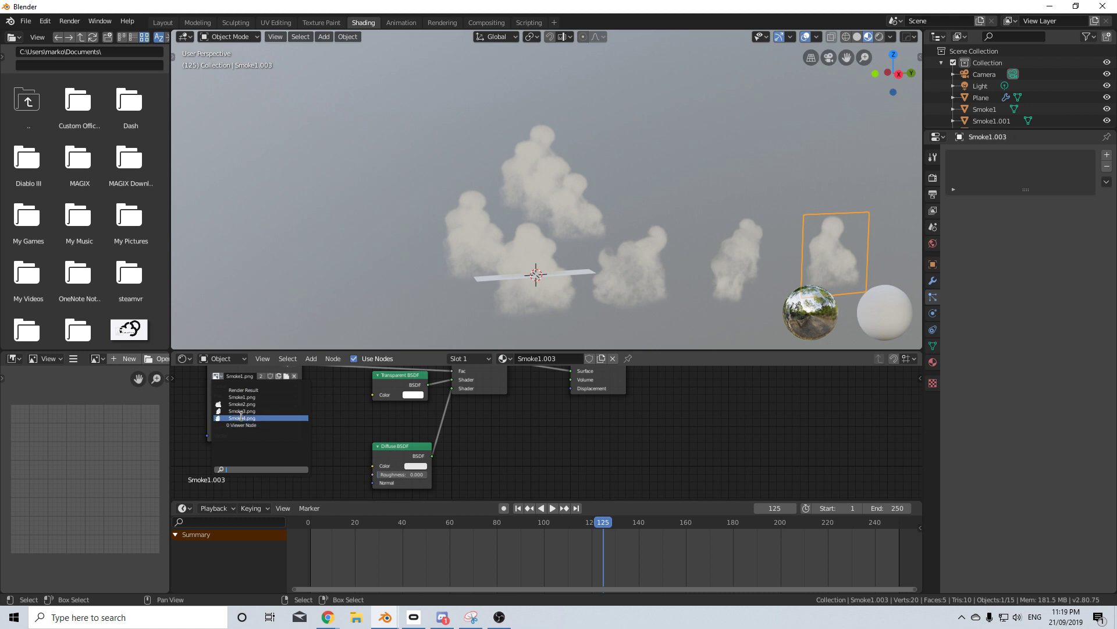
left_click(241, 417)
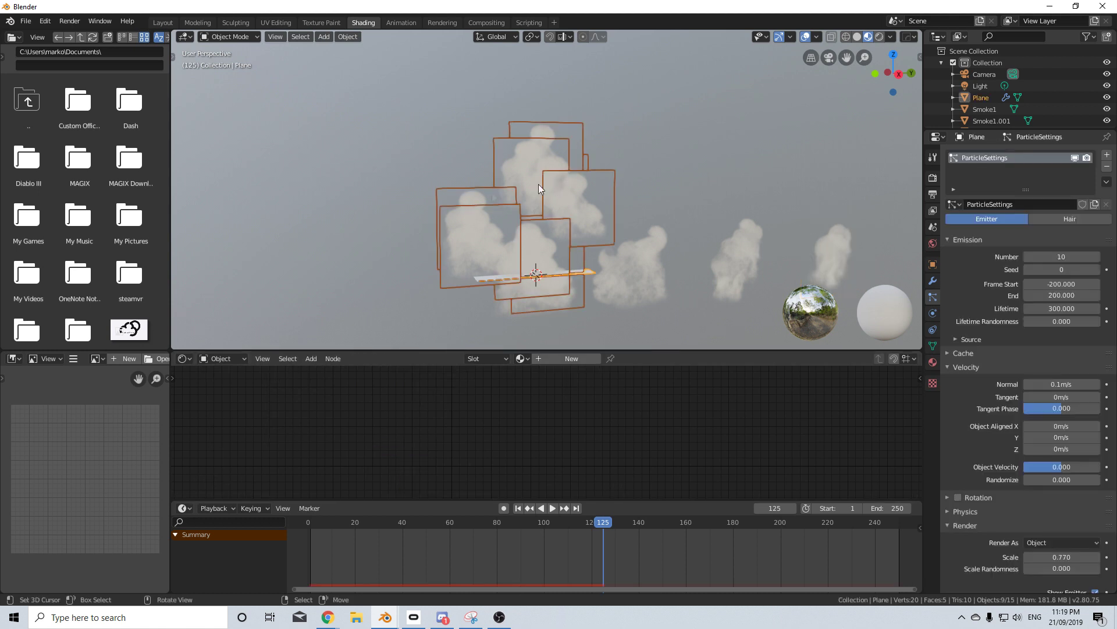
Step: Set the emitter's particle Render As to Collection
scroll(1055, 425, "down", 5)
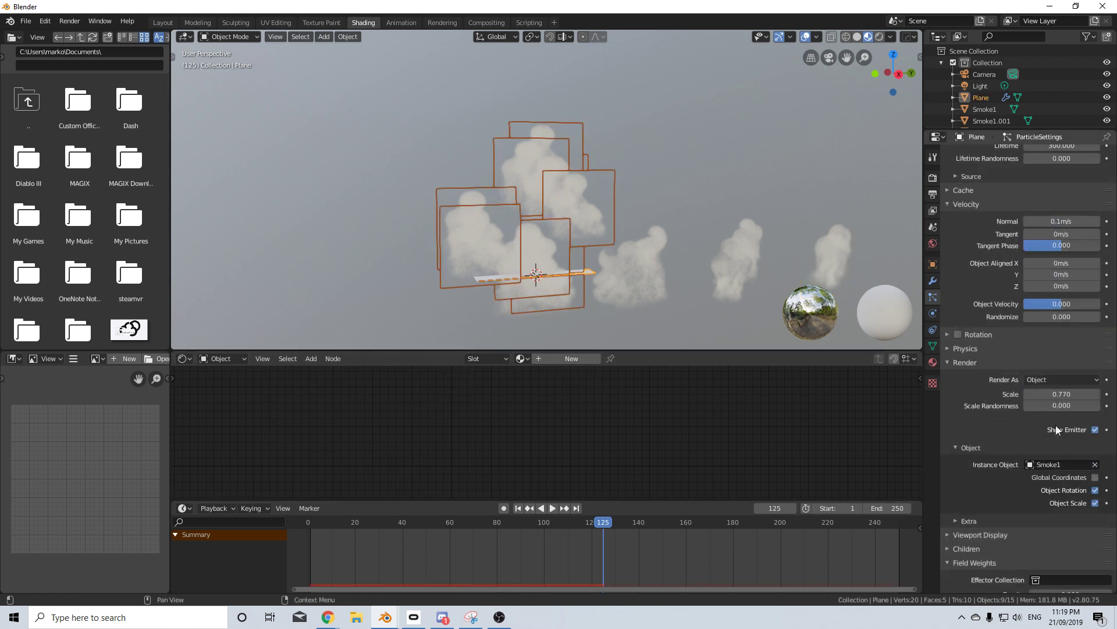
left_click(1055, 378)
left_click(1050, 458)
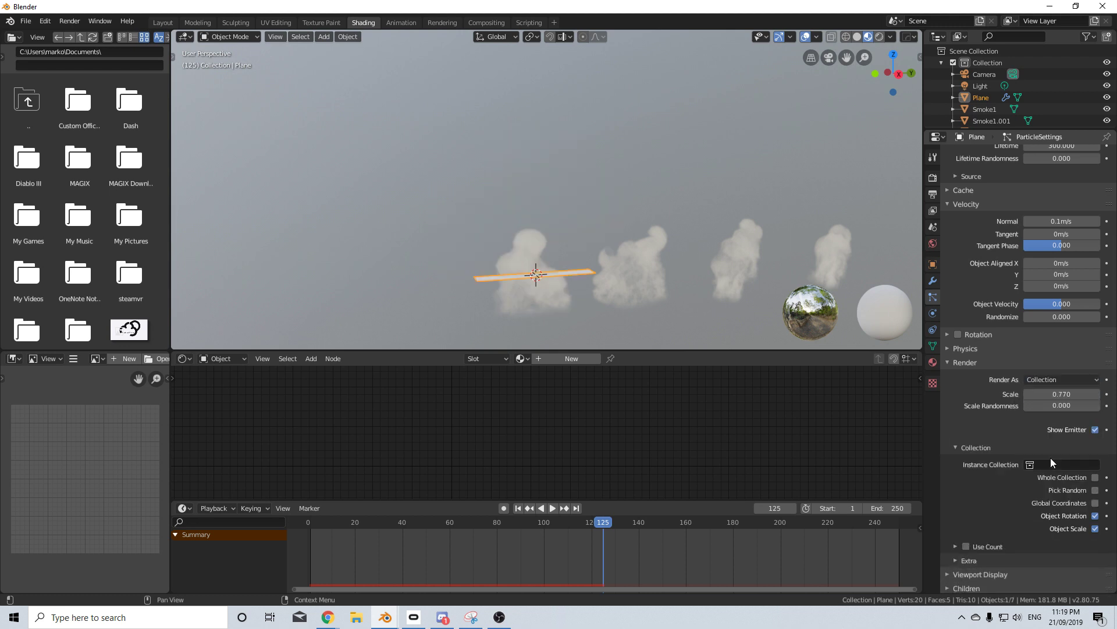
Step: Group the four smoke planes into a new collection named SmokeCol
left_click(826, 257)
left_click(760, 248, "shift")
left_click(619, 240, "shift")
left_click(524, 256, "shift")
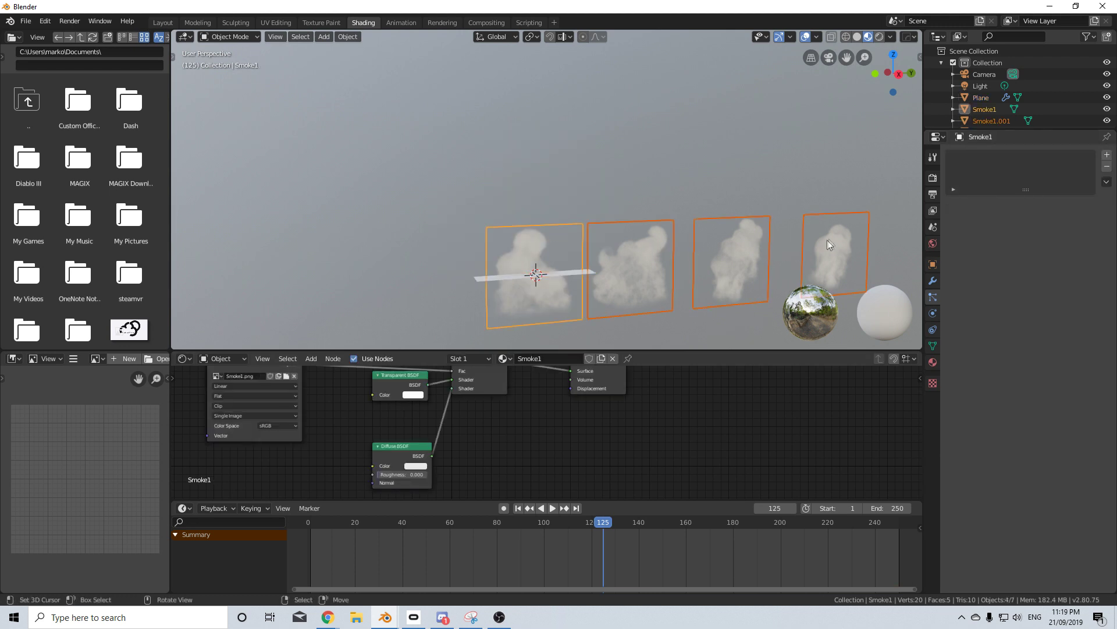
key("ctrl+g")
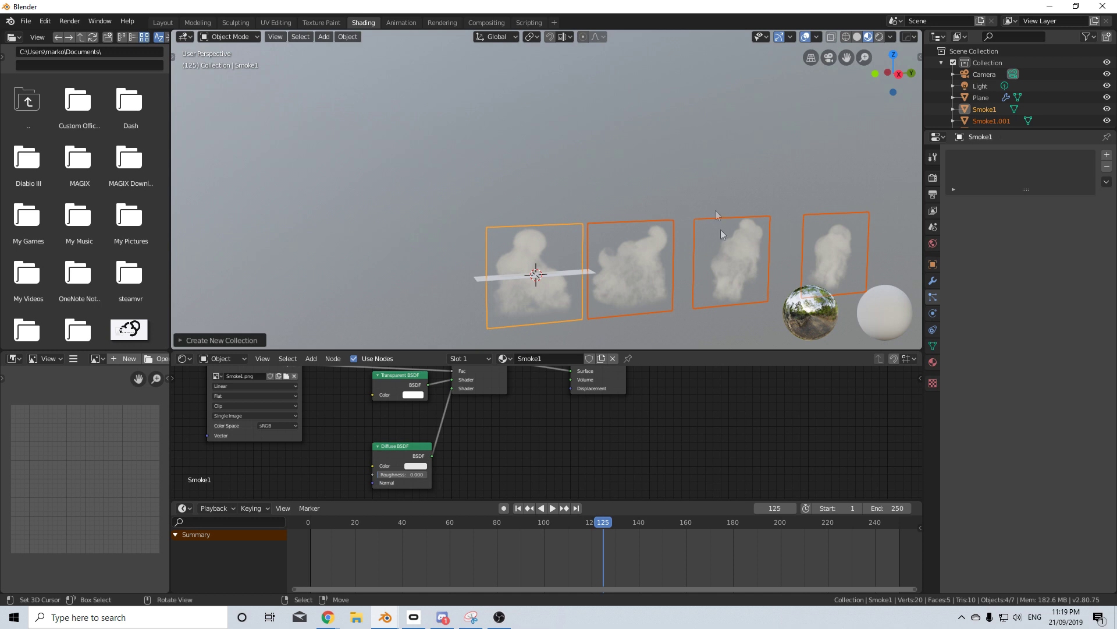
left_click(180, 339)
left_click(272, 336)
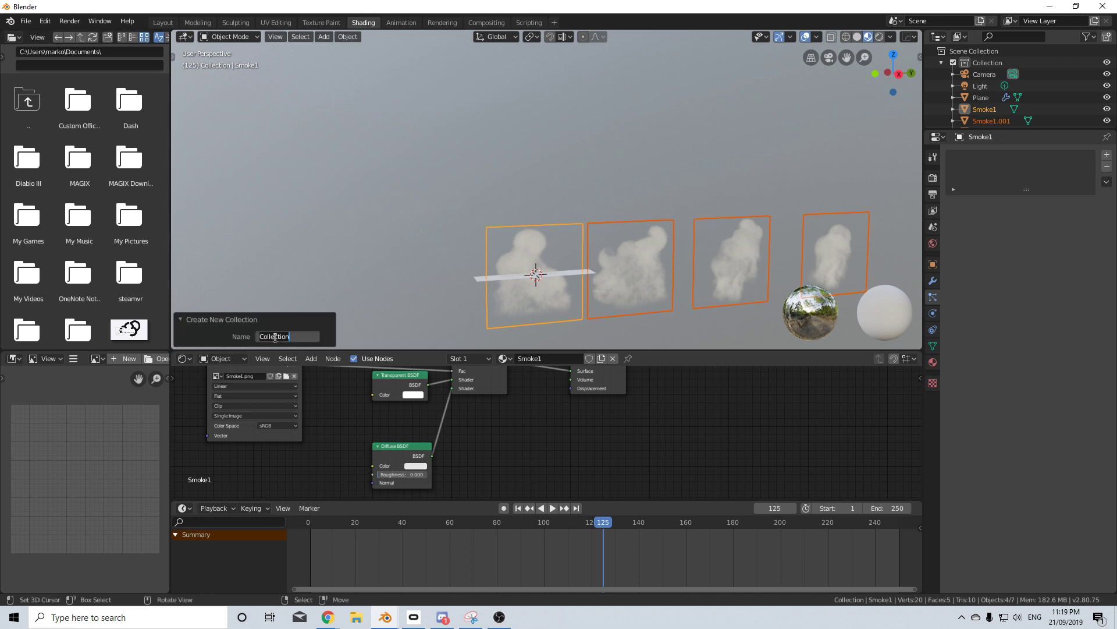
type("SmokeCol")
key("Return")
Step: Set the emitter Plane's Instance Collection to SmokeCol and play the animation
left_click(478, 281)
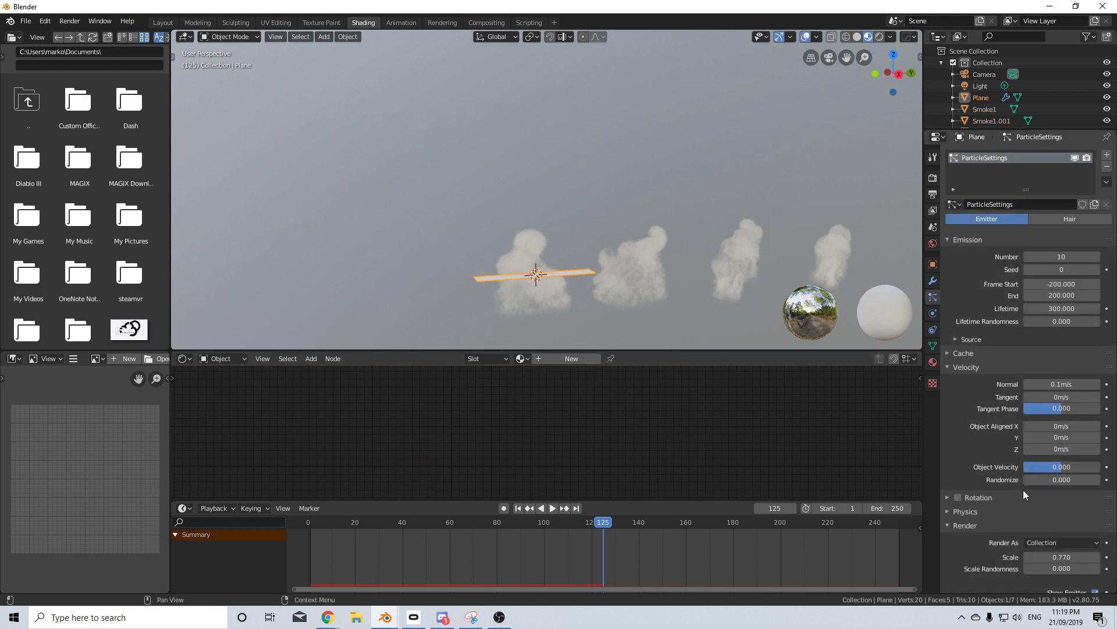
scroll(1025, 486, "down", 4)
left_click(1062, 535)
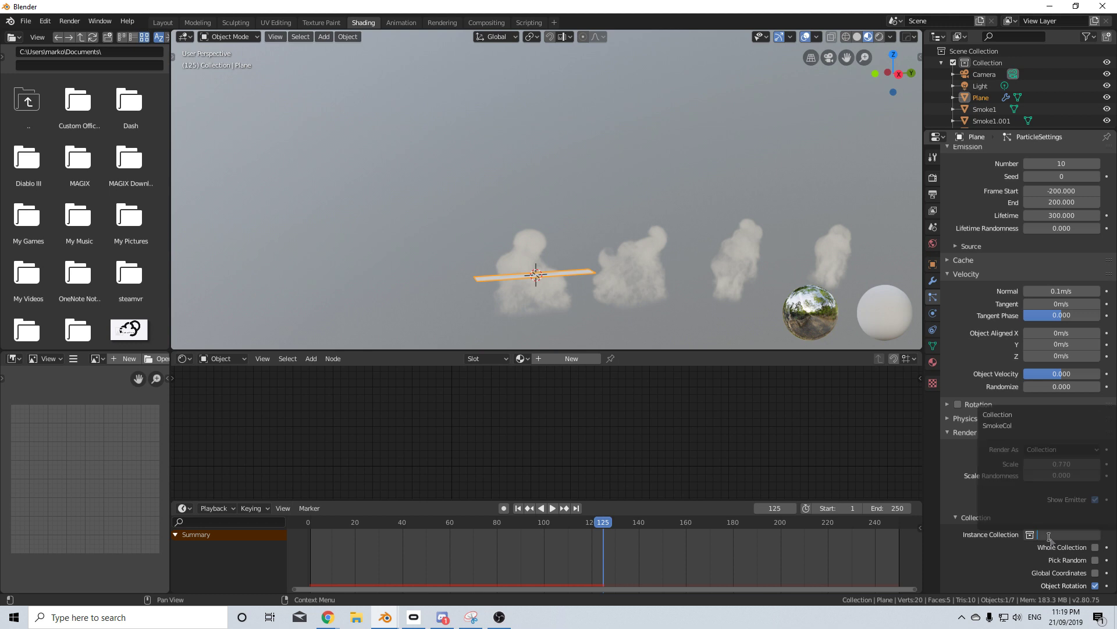
left_click(1025, 426)
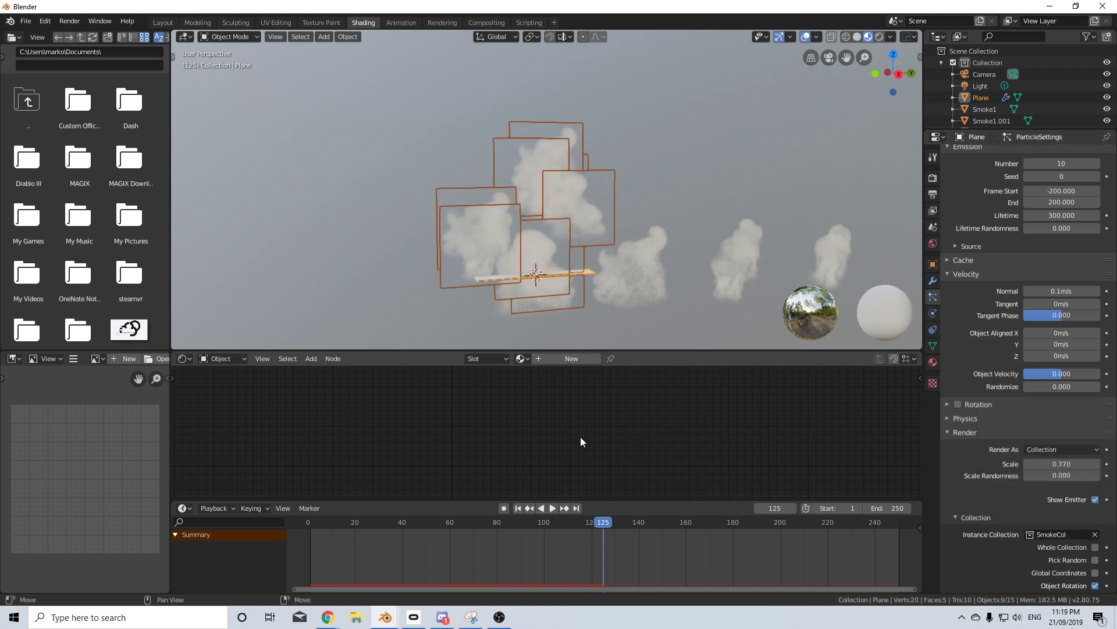
left_click(557, 509)
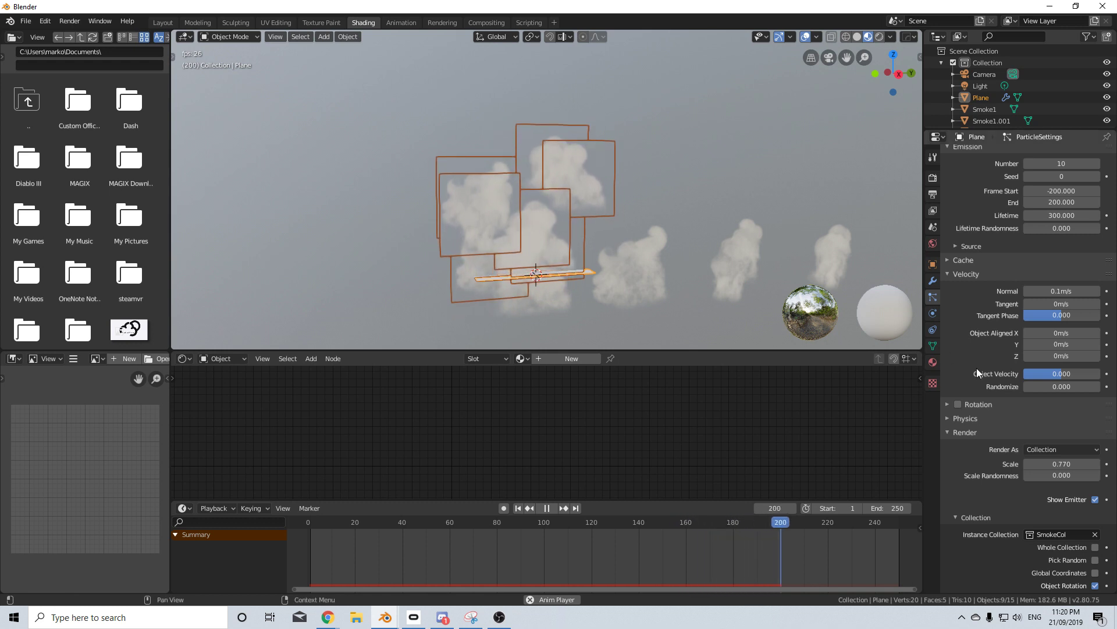
Step: Change the emission number to 20, replay from the start, and hide the original smoke planes
scroll(977, 368, "up", 4)
left_click(1055, 257)
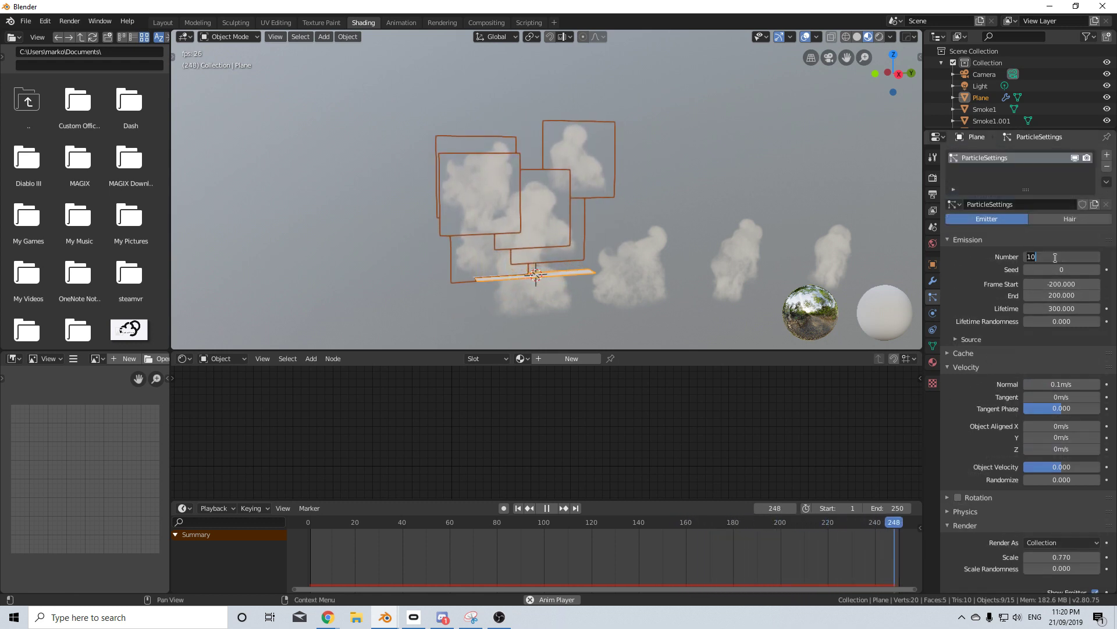
type("50")
key("Return")
left_click(1056, 256)
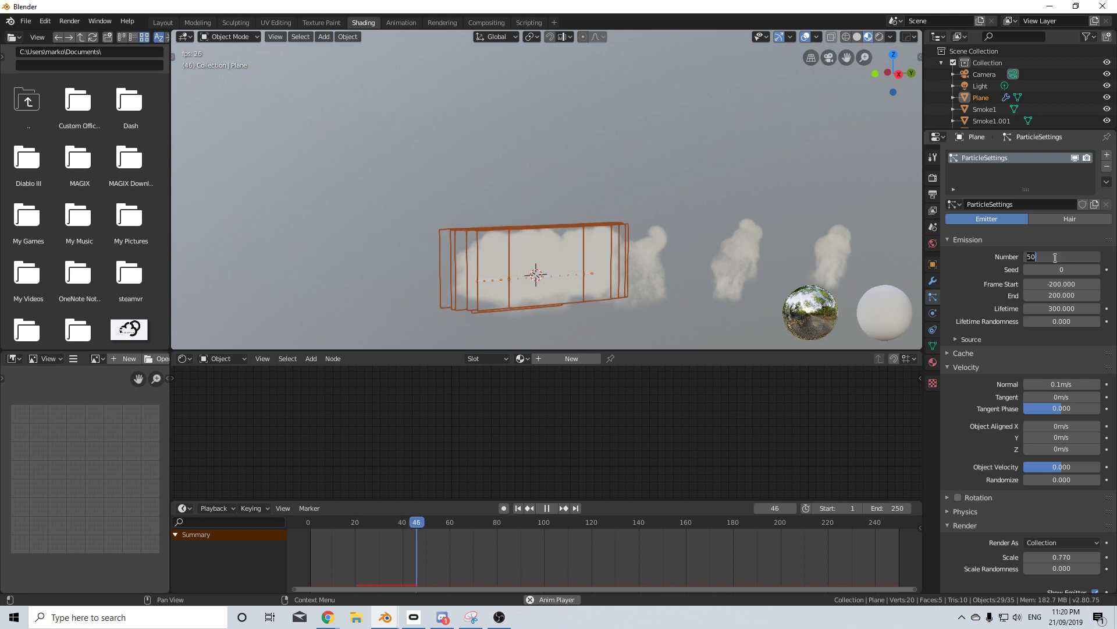
type("20")
key("Return")
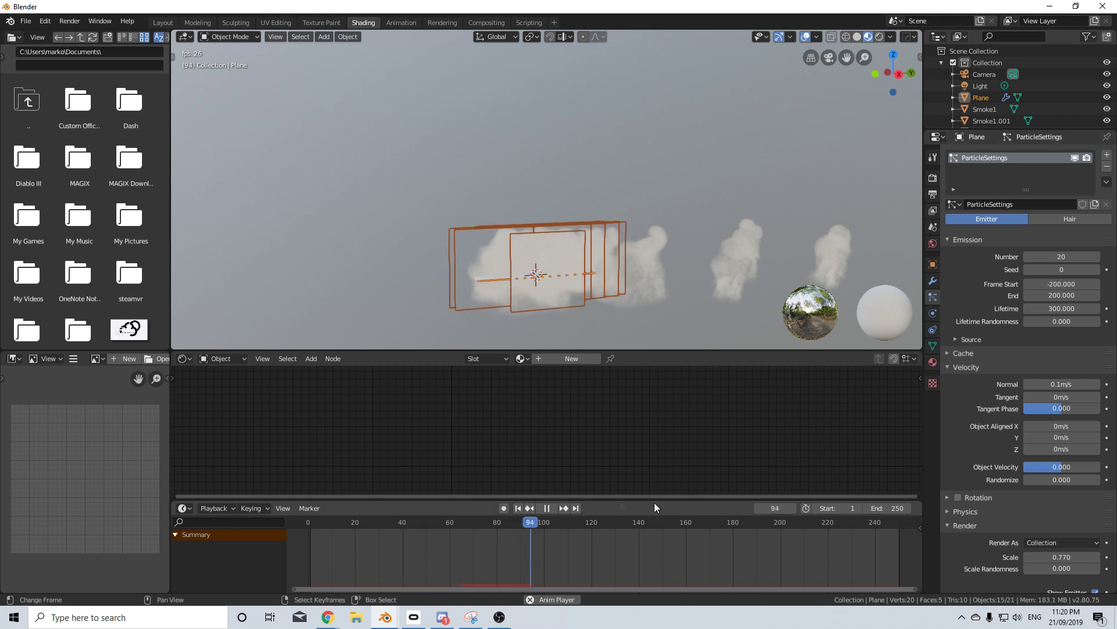
left_click(518, 508)
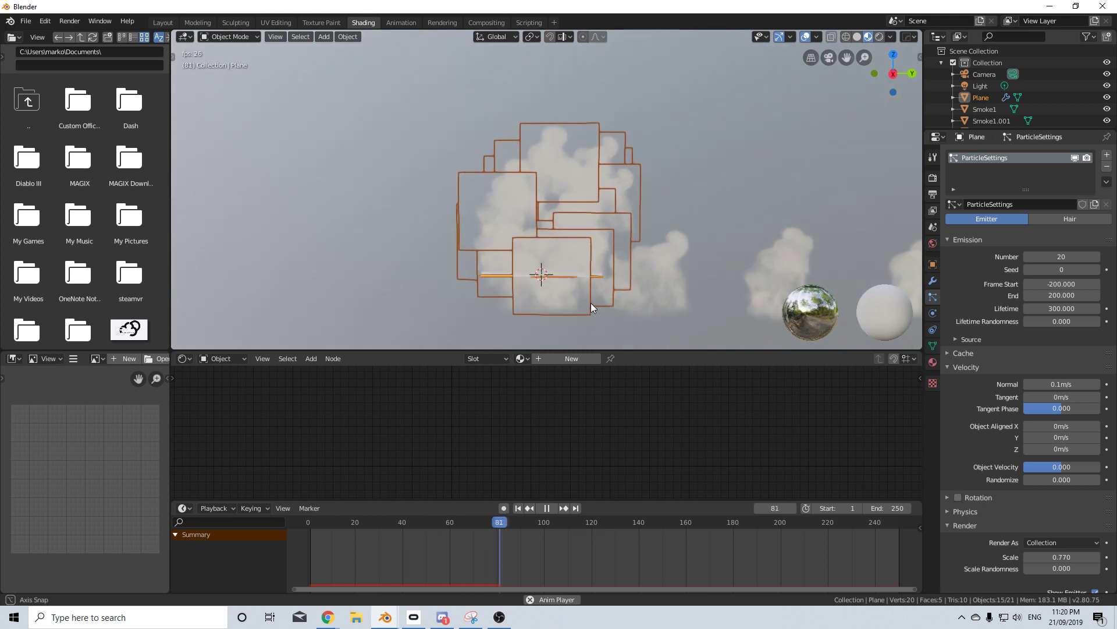
scroll(1084, 93, "down", 2)
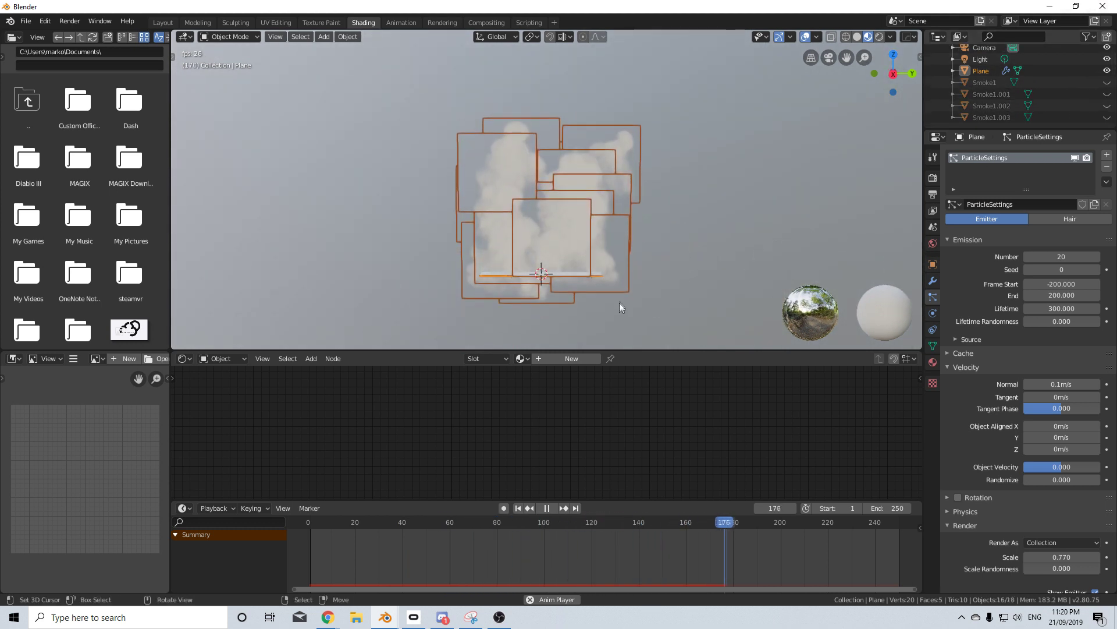
key("h")
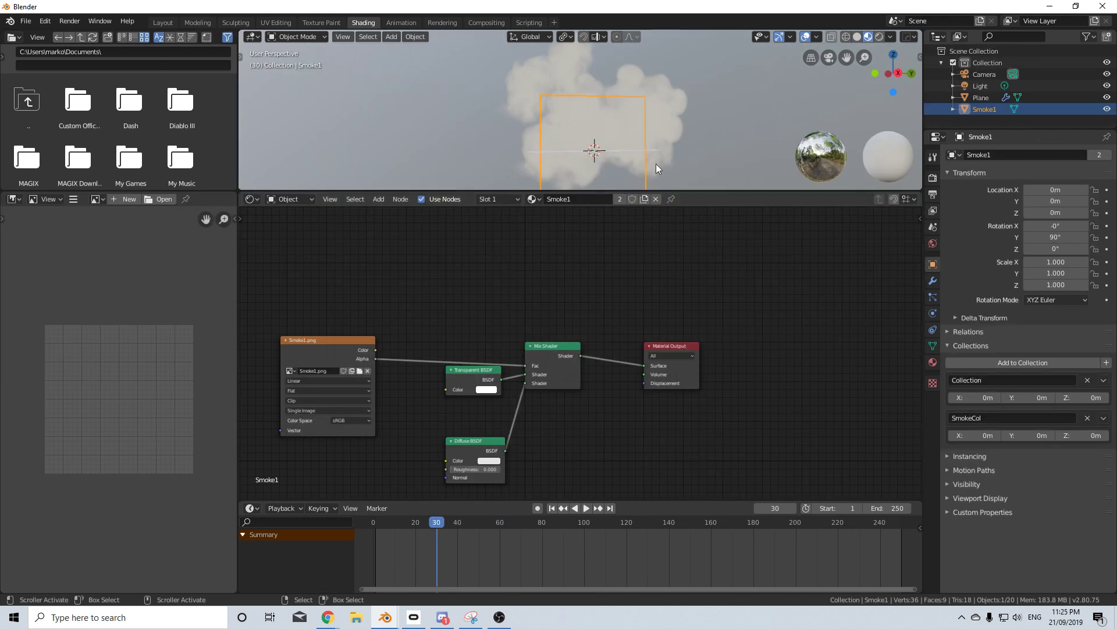
Step: Set the render engine to Cycles in Render Properties
left_click(933, 178)
left_click(1046, 155)
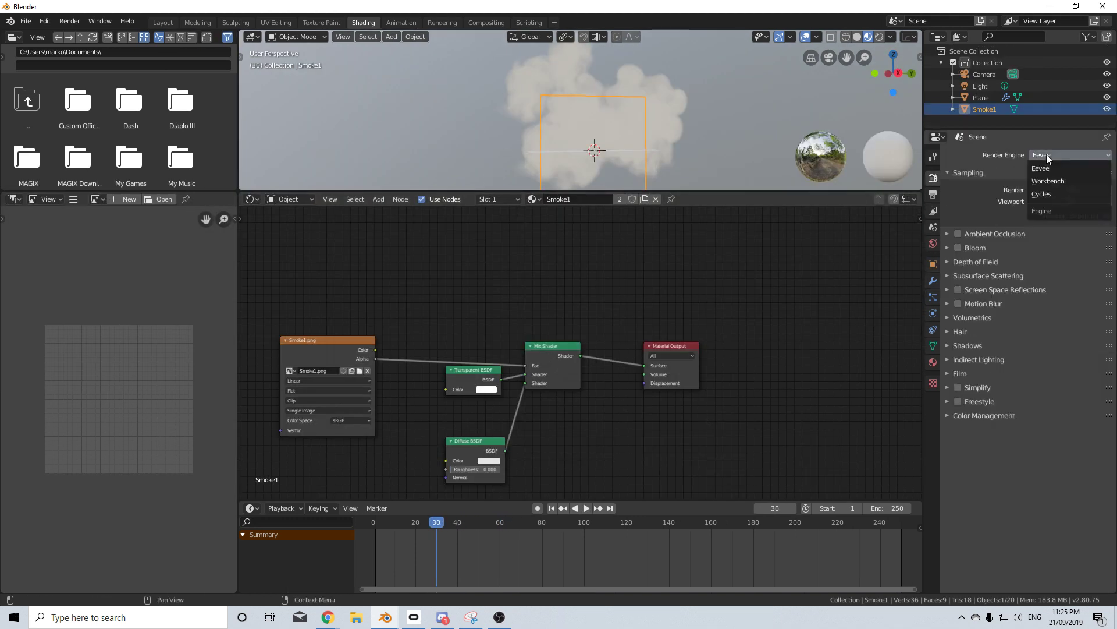
left_click(1041, 193)
Step: Make room in the node graph and add a Particle Info node to the smoke material
left_click_drag(680, 347, 763, 259)
middle_click_drag(614, 318, 724, 332)
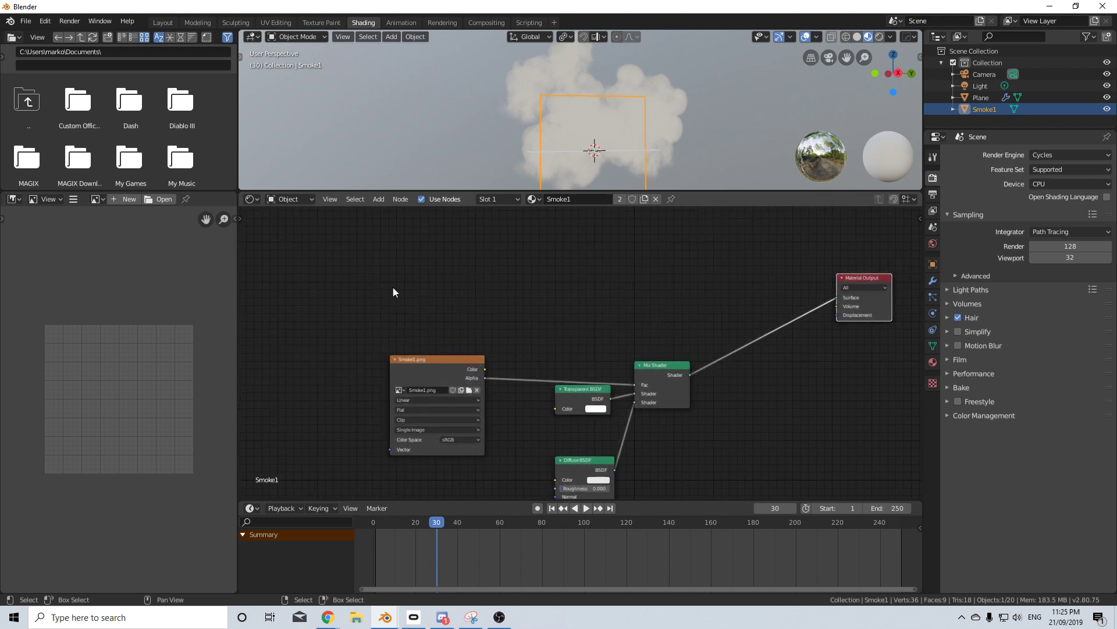
key("shift+a")
left_click(362, 299)
type("par")
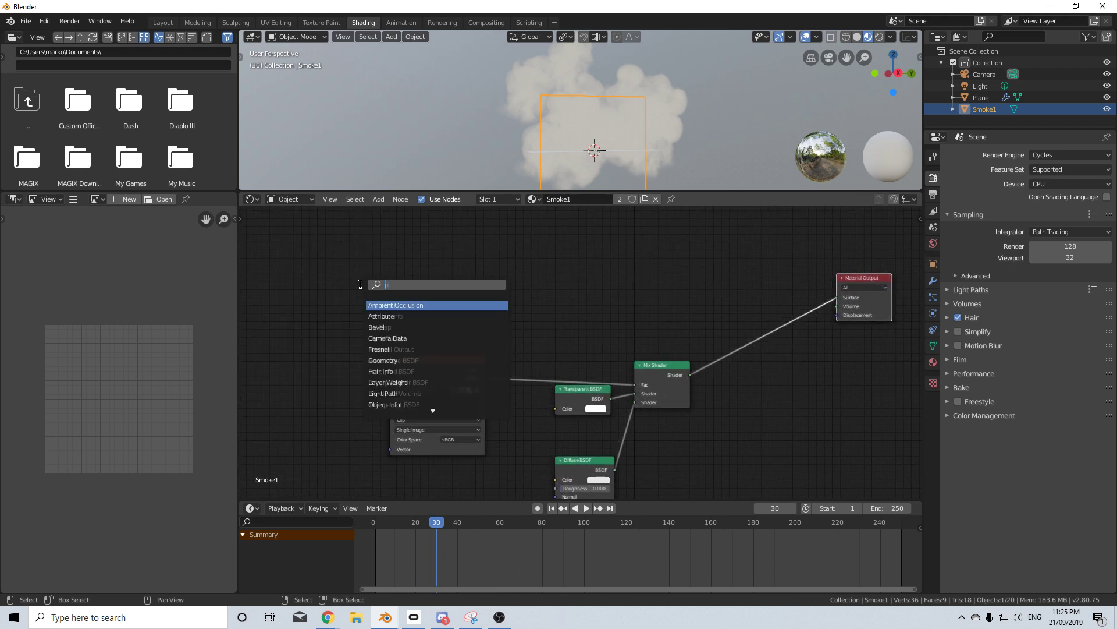
key("Return")
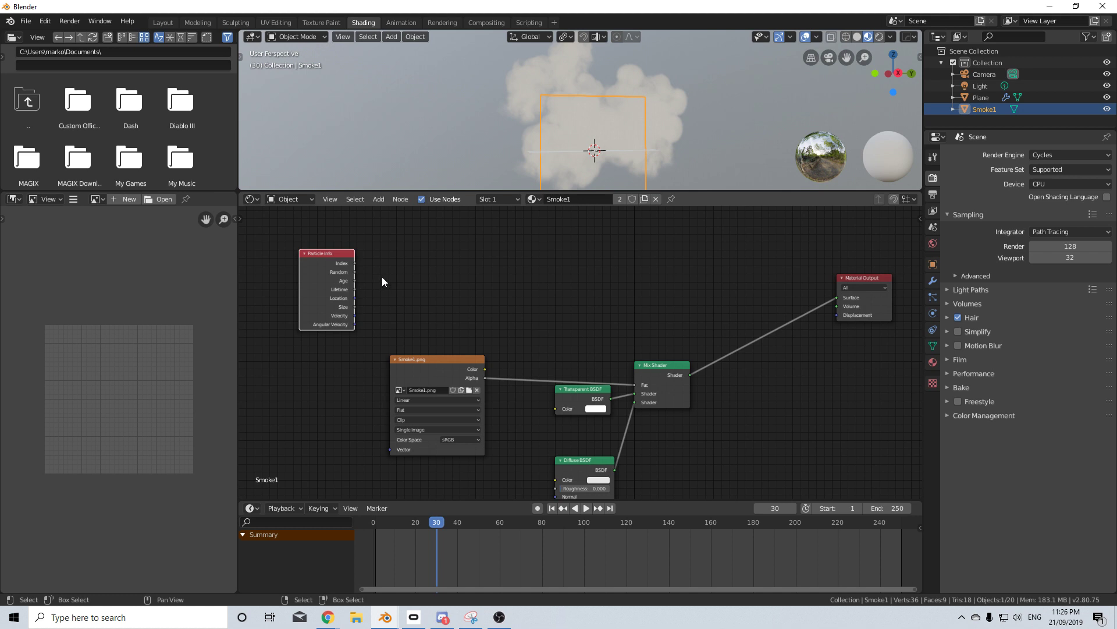
Step: Add a Math node and connect Particle Info's Age and Lifetime to its two inputs
key("shift+a")
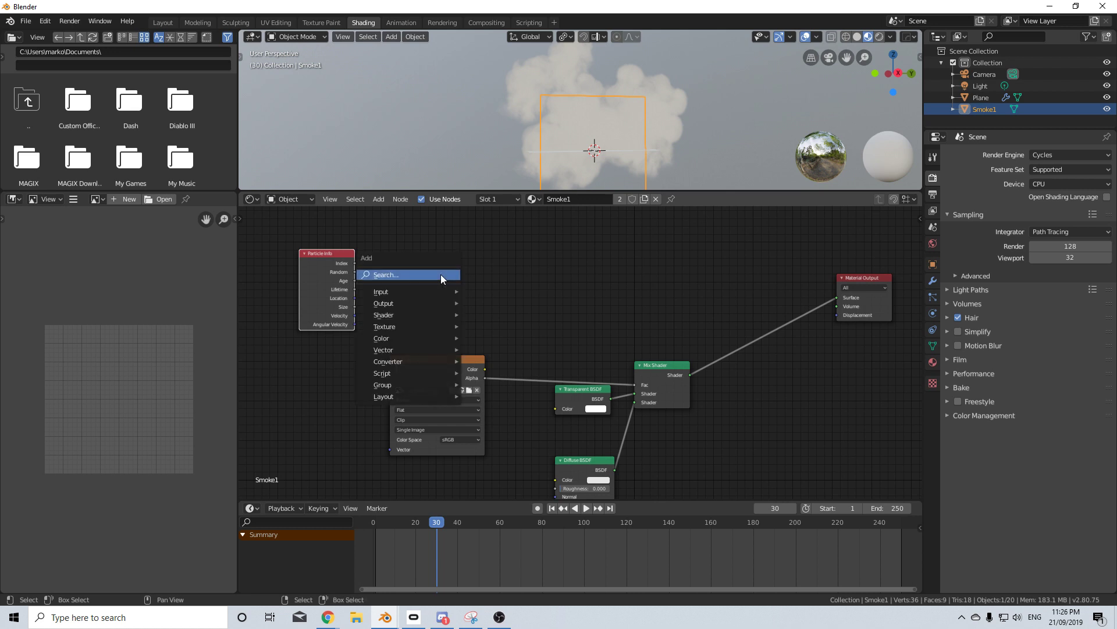
left_click(440, 275)
type("add")
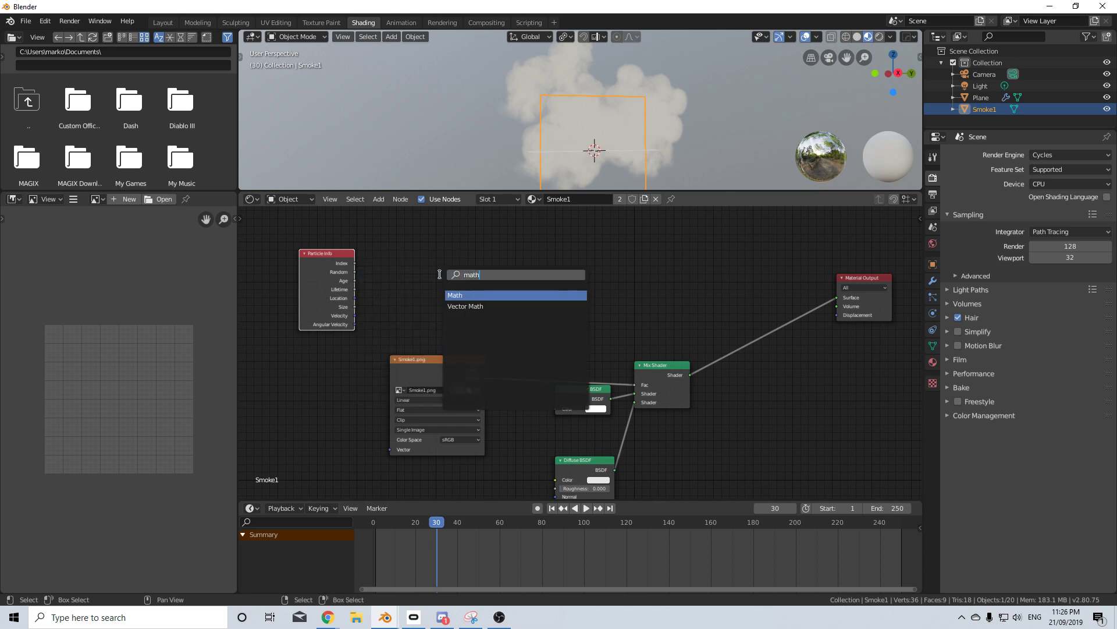
key("Return")
left_click(443, 257)
left_click_drag(354, 281, 446, 303)
left_click_drag(353, 290, 444, 312)
Step: Set the Math operation to Divide and tidy the node layout
left_click(471, 283)
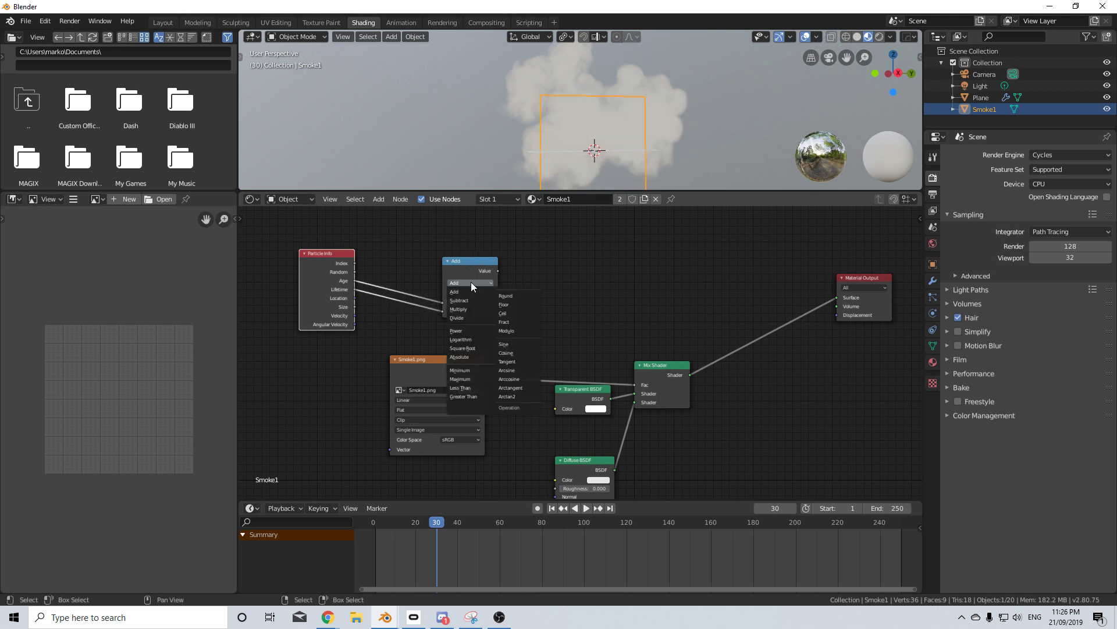
left_click(479, 317)
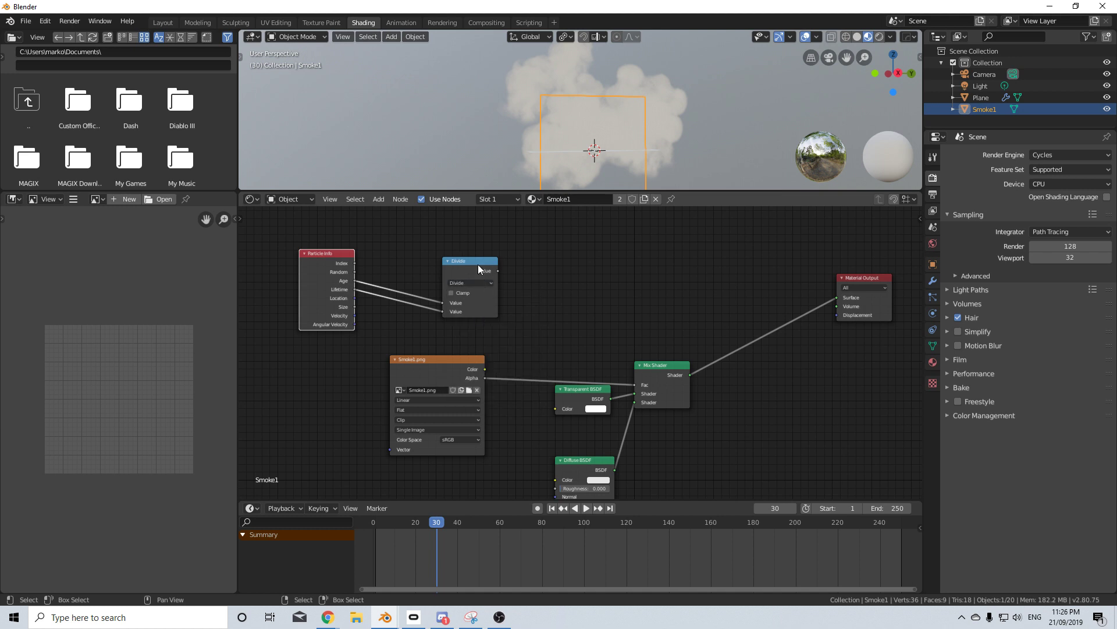
left_click_drag(477, 265, 452, 261)
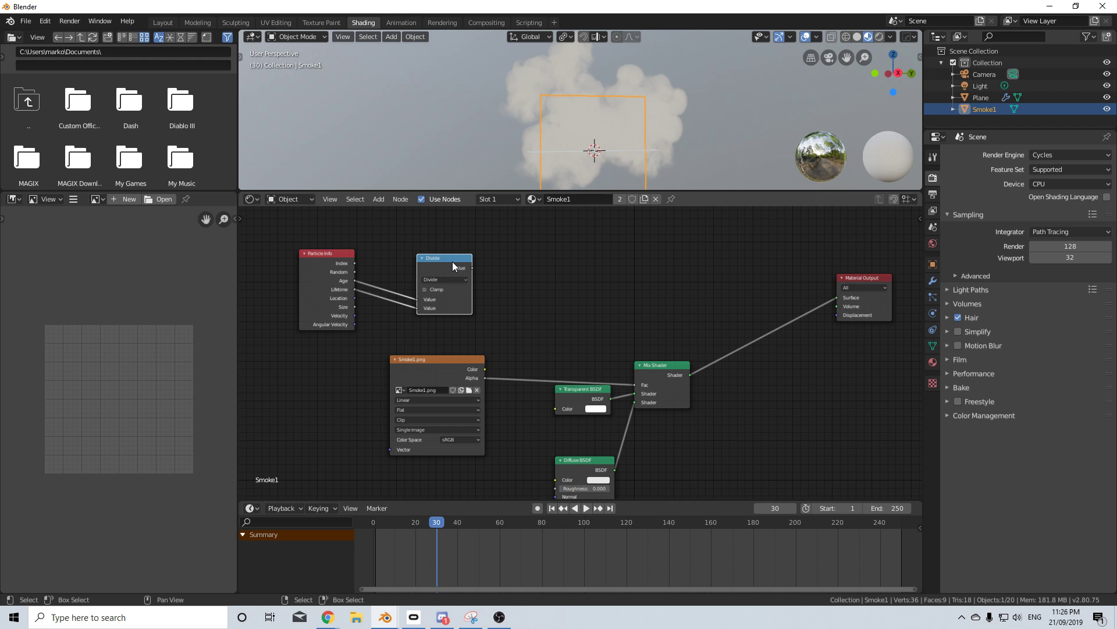
middle_click_drag(562, 310, 526, 318)
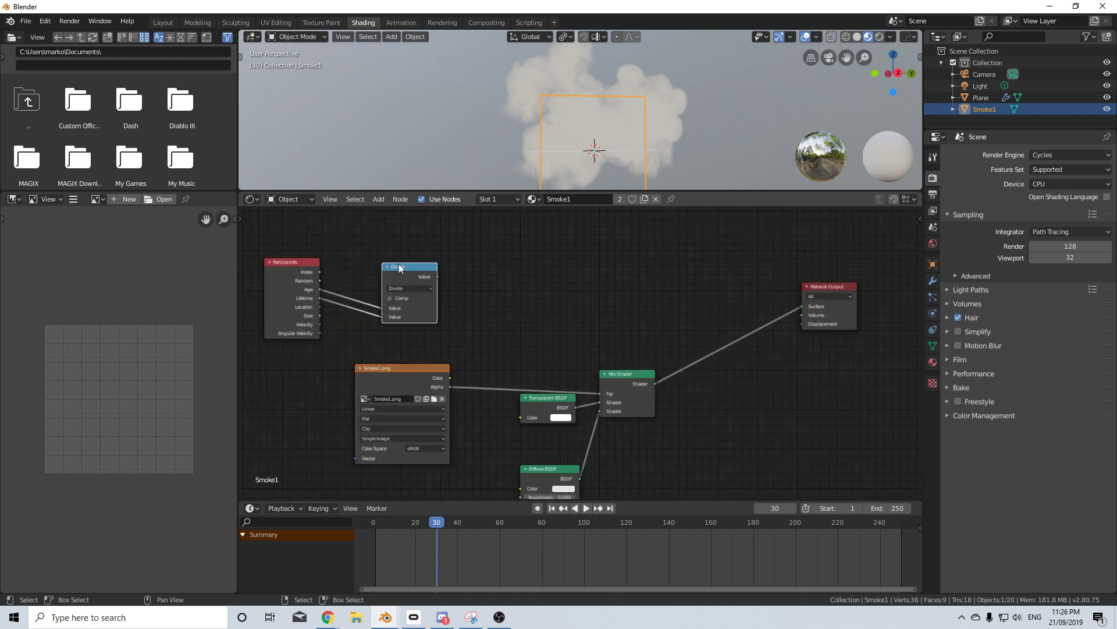
key("shift+a")
Step: Add a ColorRamp node and feed the Divide result into its Fac input
left_click(535, 267)
type("col")
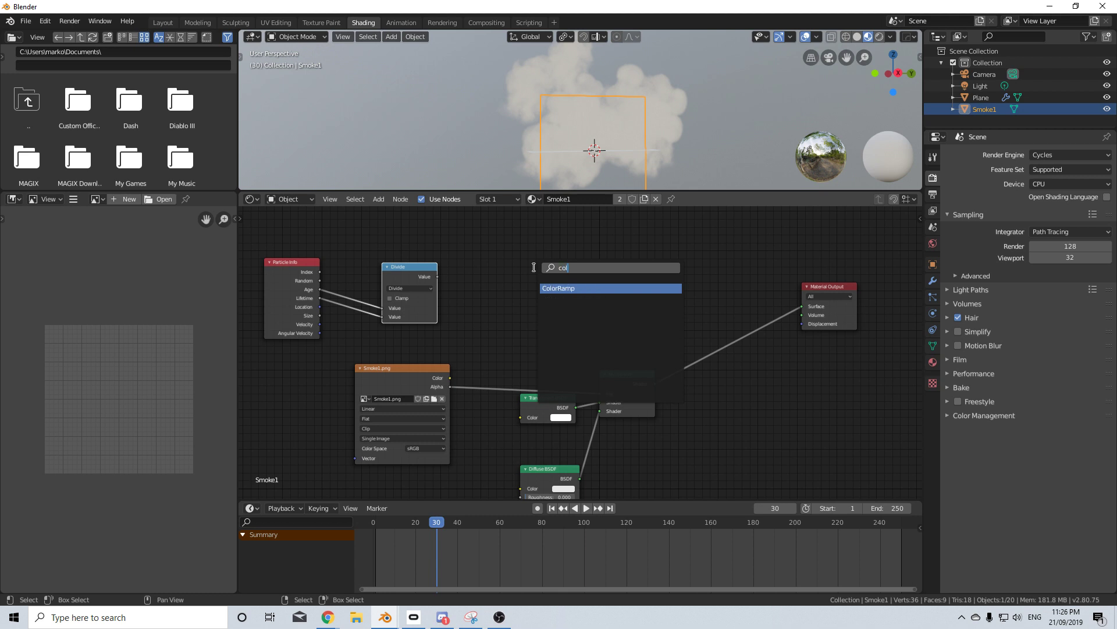
key("Return")
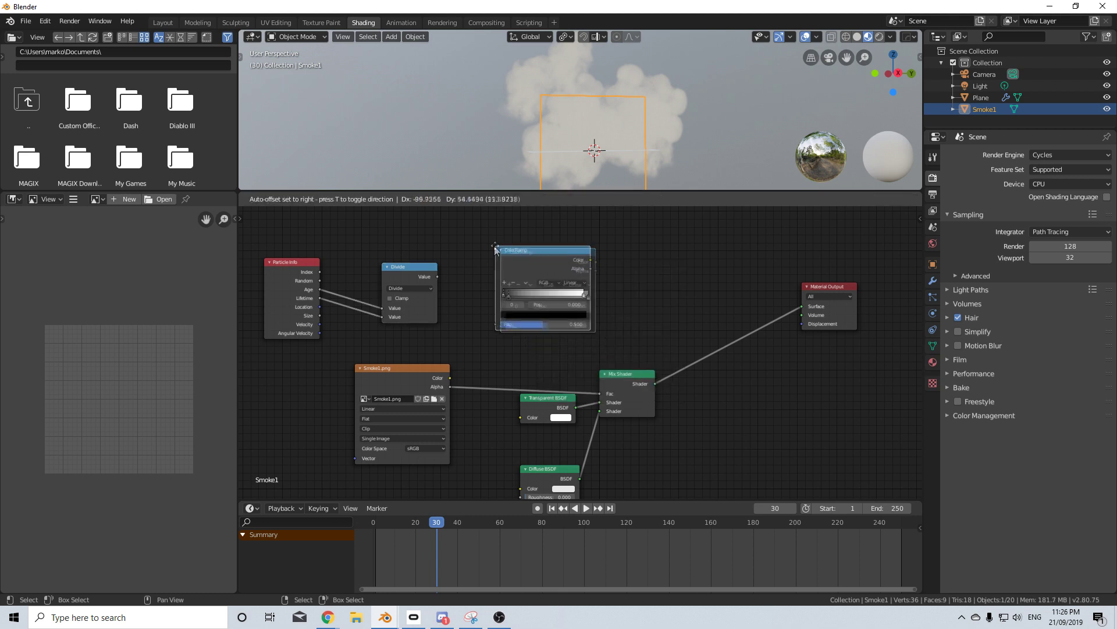
left_click(496, 256)
left_click_drag(438, 276, 494, 324)
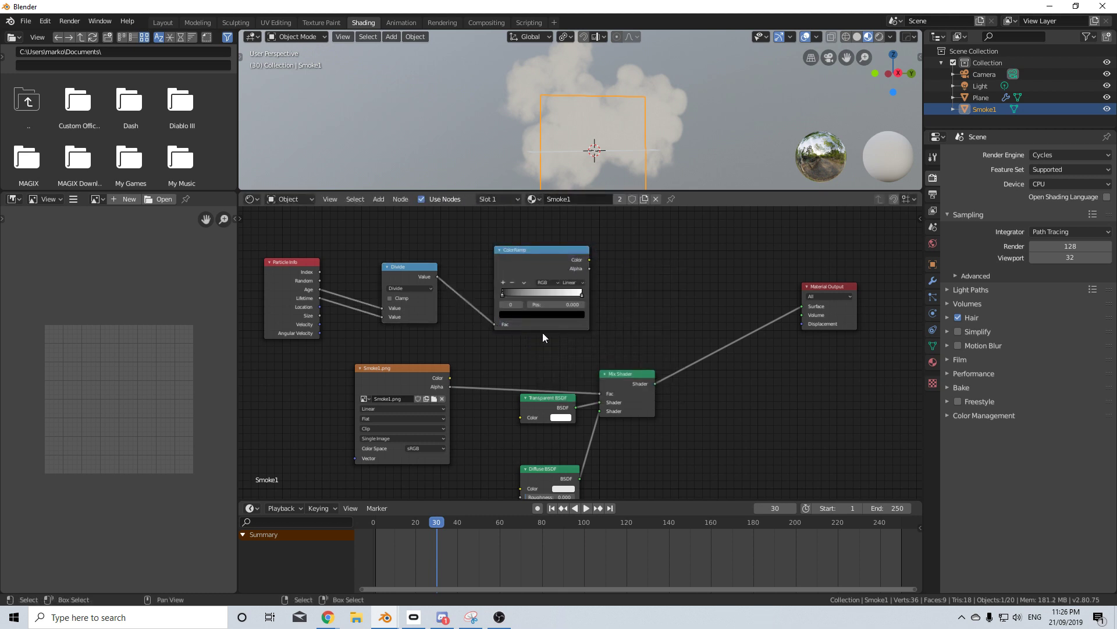
Step: Move the second ColorRamp stop to about 0.777, make the first stop white and the second black
left_click_drag(582, 294, 563, 297)
left_click(567, 315)
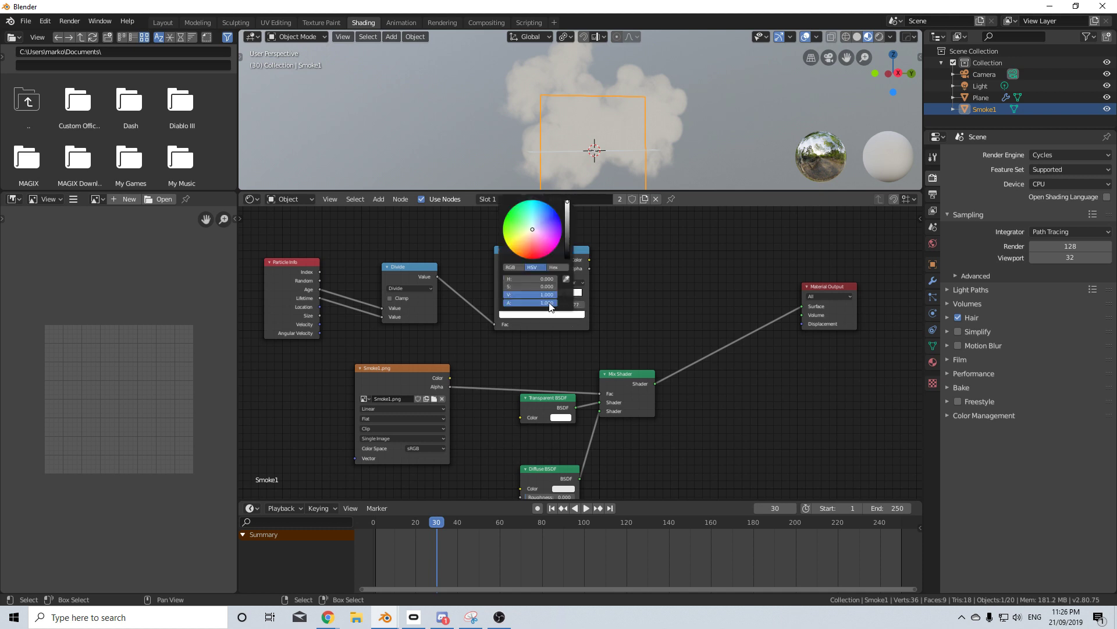
left_click_drag(551, 303, 508, 296)
left_click(547, 314)
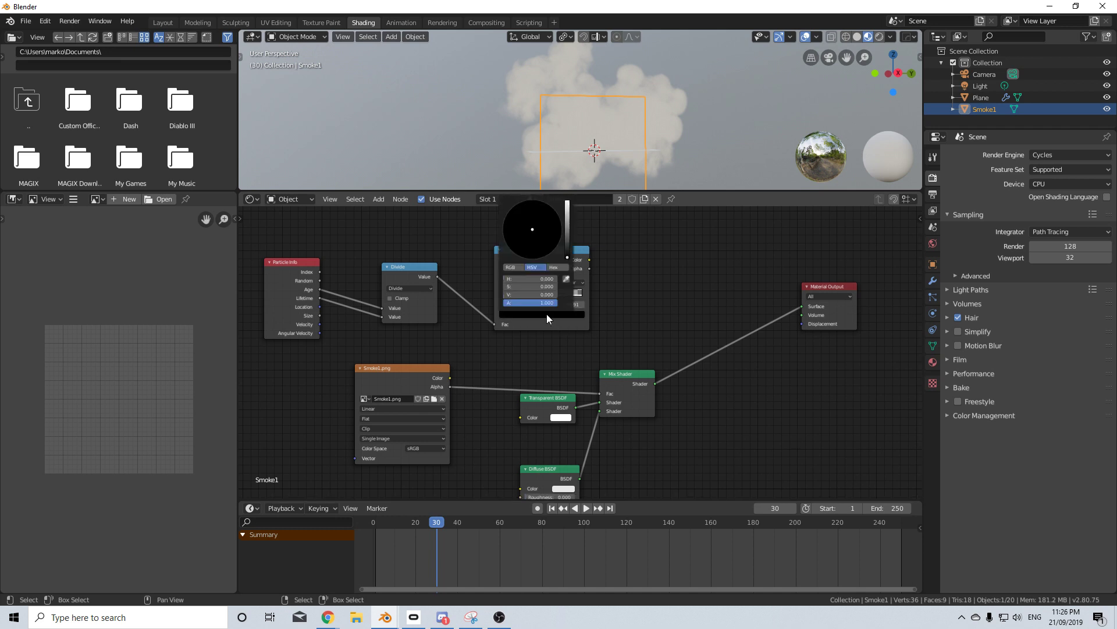
left_click_drag(566, 240, 567, 201)
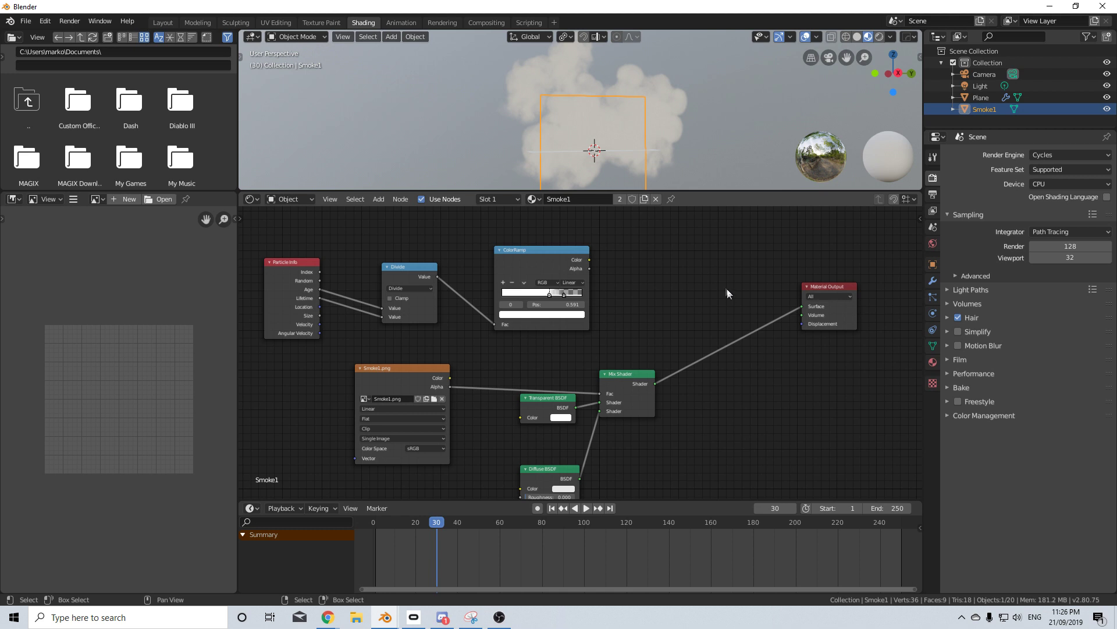
left_click(559, 315)
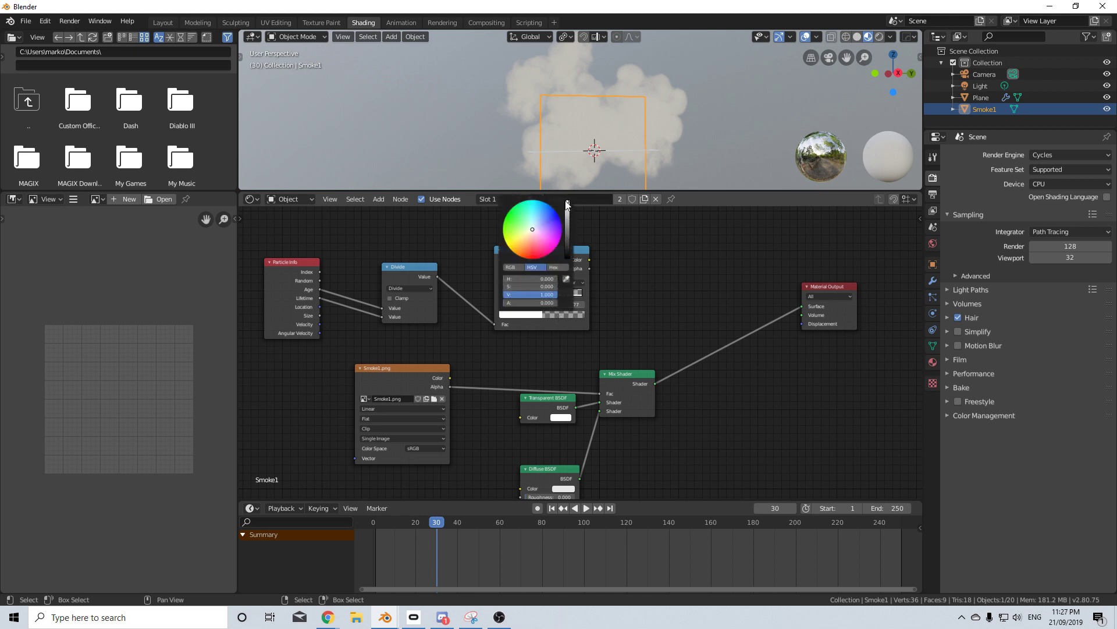
left_click_drag(568, 250, 568, 258)
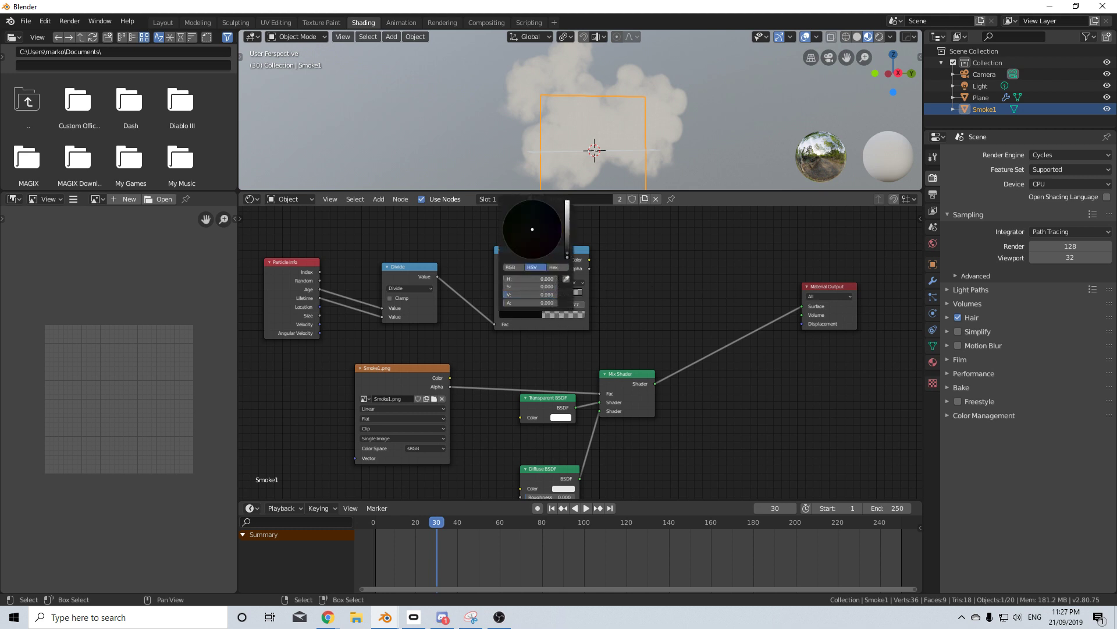
key("shift+a")
Step: Insert a Mix Shader before Material Output with ColorRamp Alpha driving its Fac
left_click(655, 306)
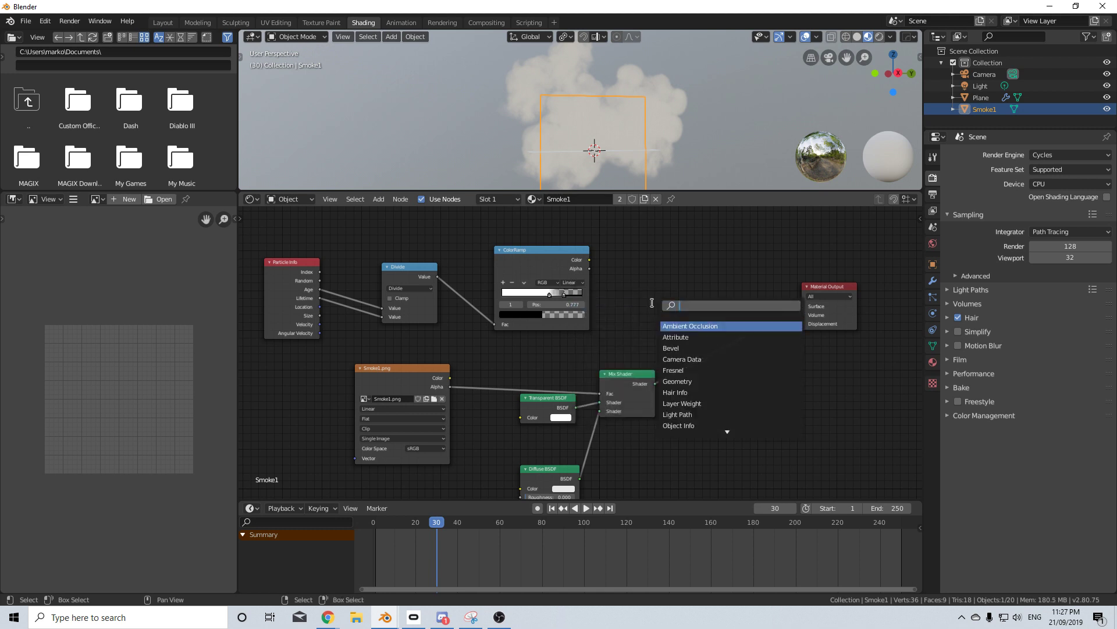
type("a")
key("BackSpace")
type("mix")
key("Return")
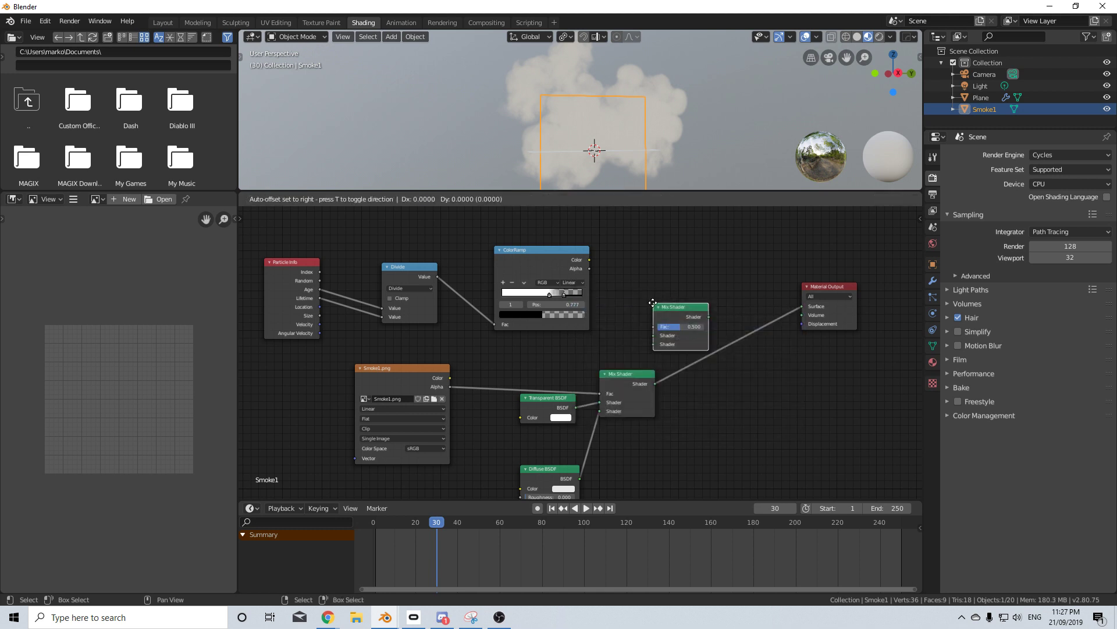
left_click(677, 302)
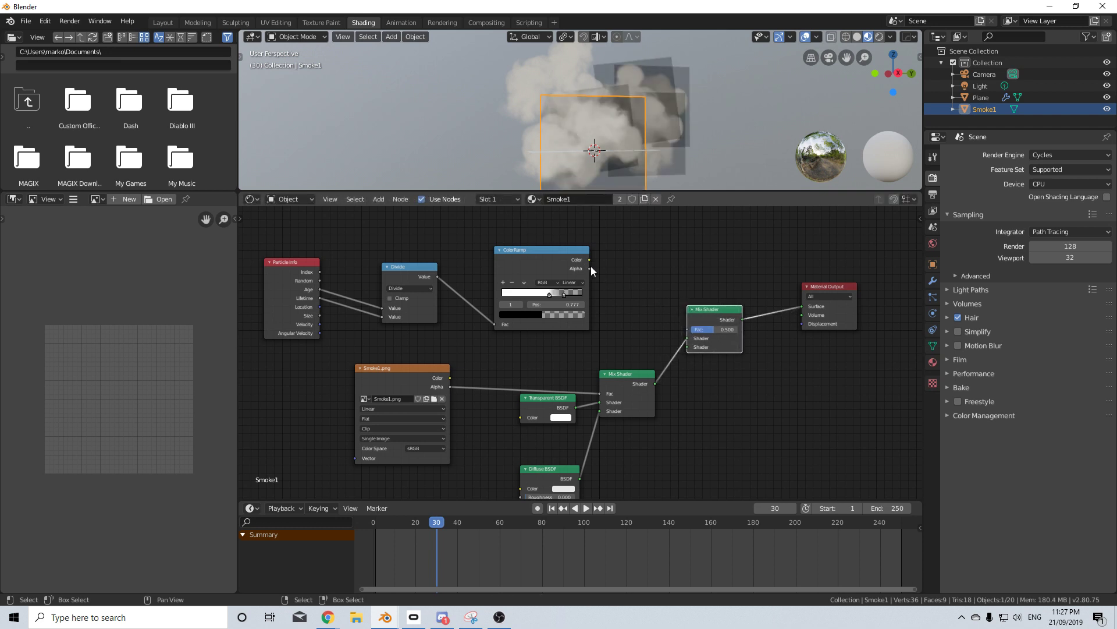
left_click_drag(590, 269, 686, 330)
Step: Duplicate the Transparent BSDF into the Mix Shader's Shader input and preview the animation
left_click(556, 398)
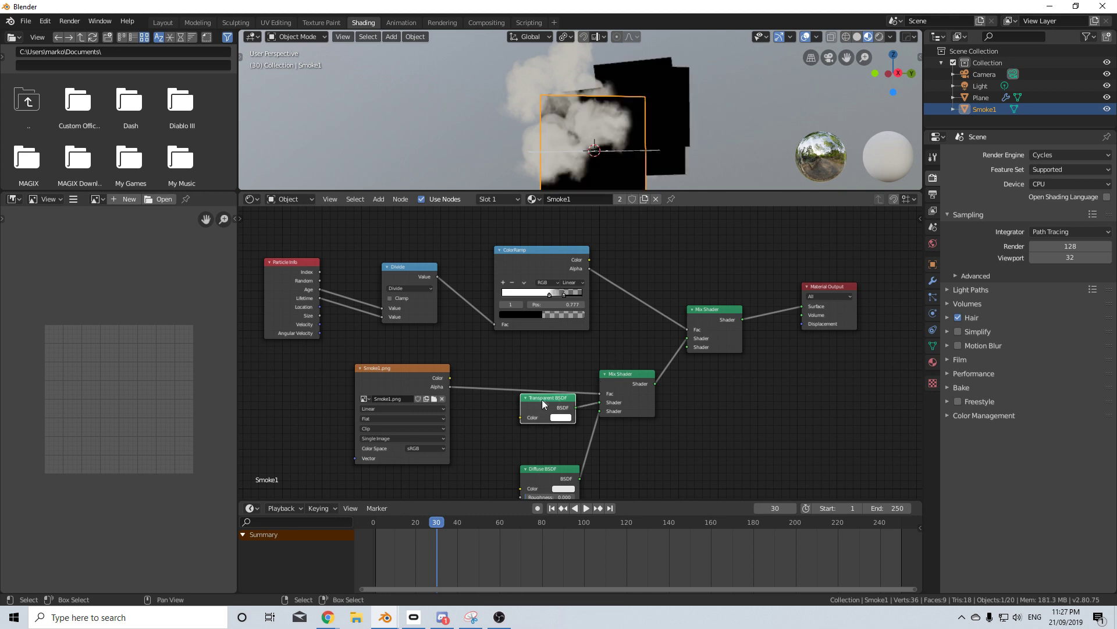
key("shift+d")
left_click(643, 358)
left_click_drag(649, 348, 689, 336)
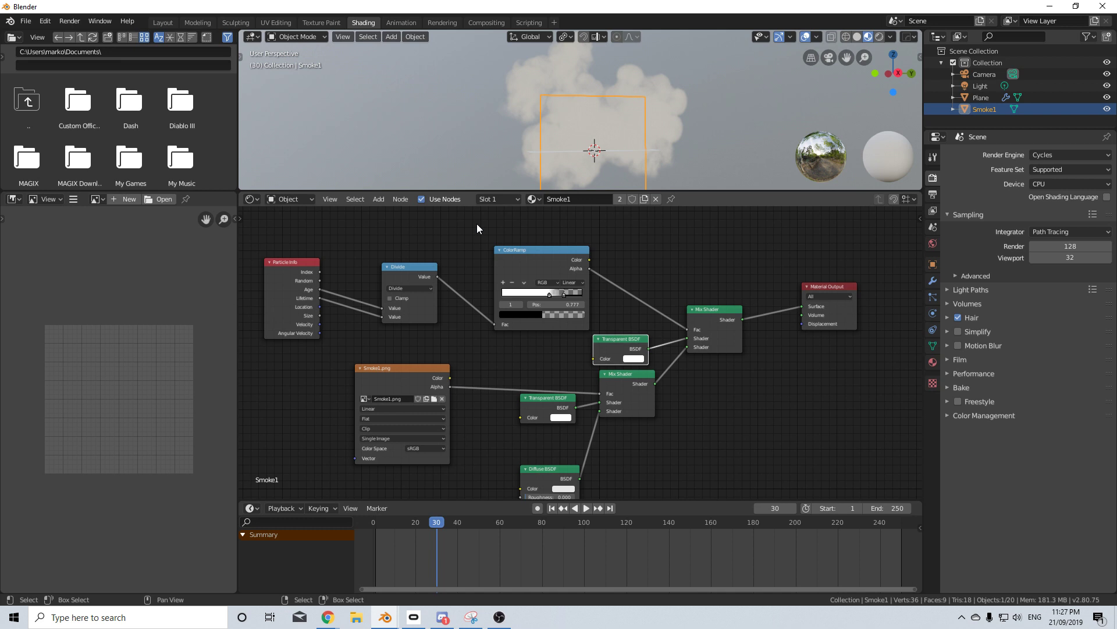
key("space")
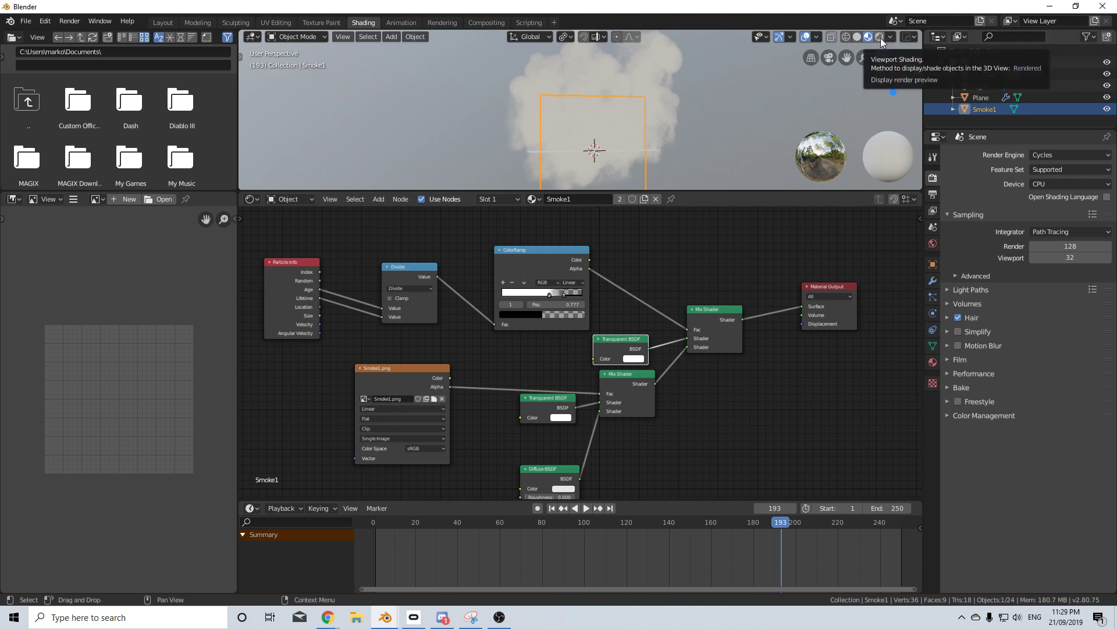
Step: Switch the viewport to Rendered shading and scrub the early frames to watch the smoke fade
left_click(881, 37)
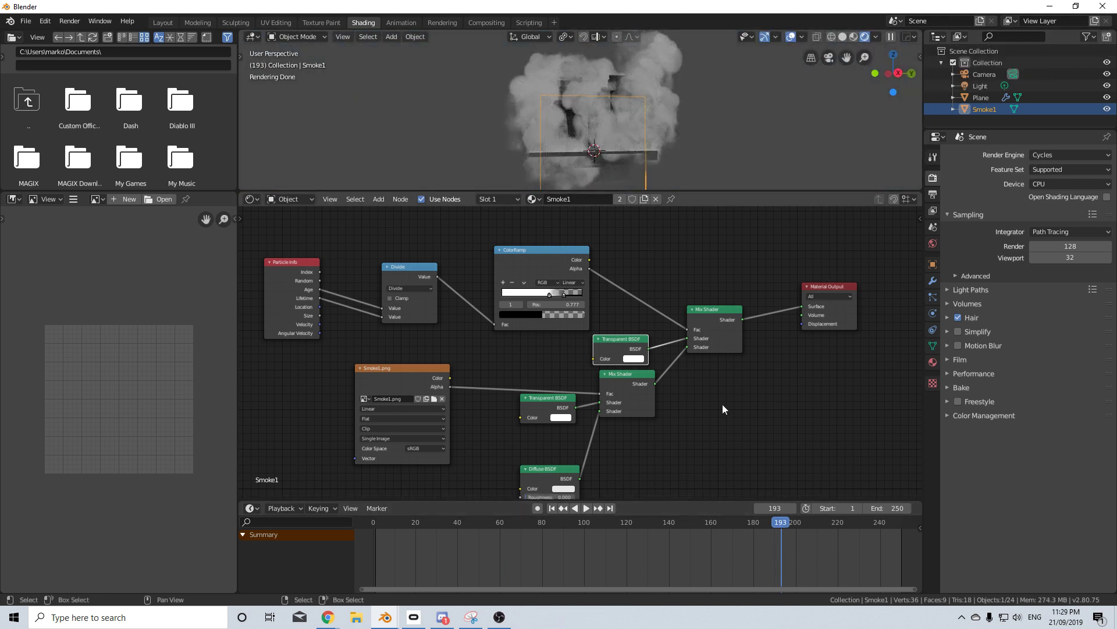
left_click(428, 547)
key("space")
left_click_drag(429, 551, 481, 564)
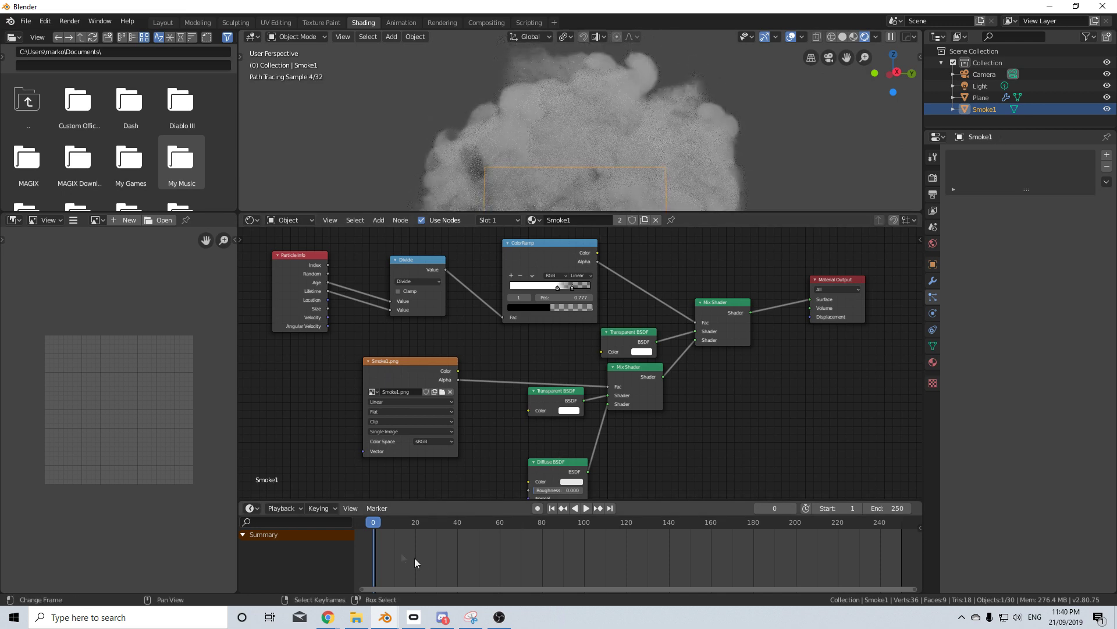
left_click_drag(380, 550, 687, 567)
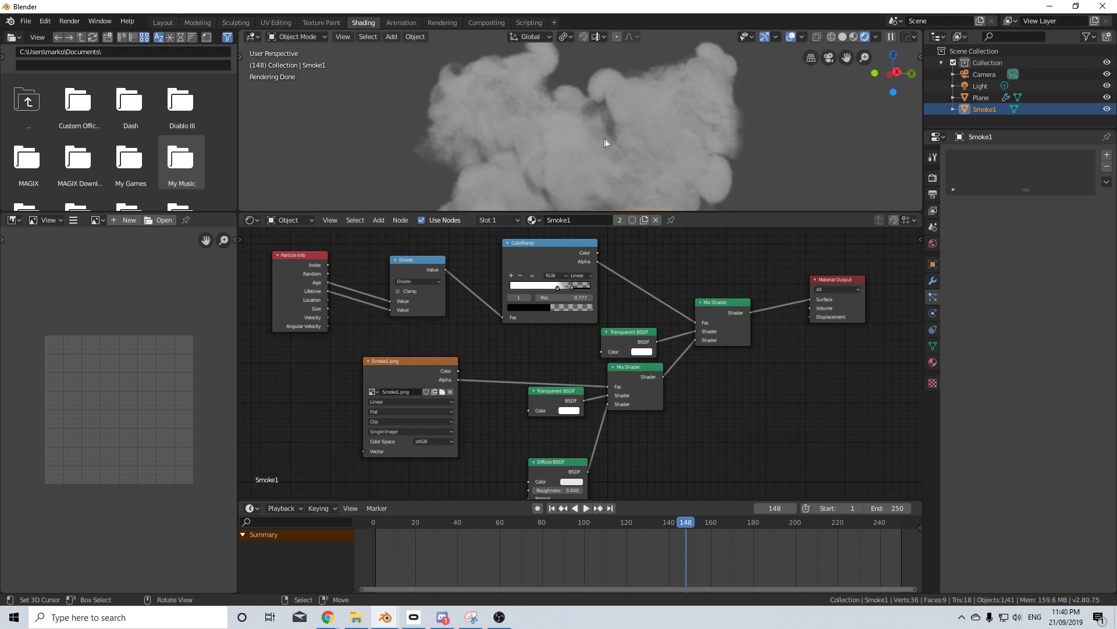
scroll(607, 167, "down", 1)
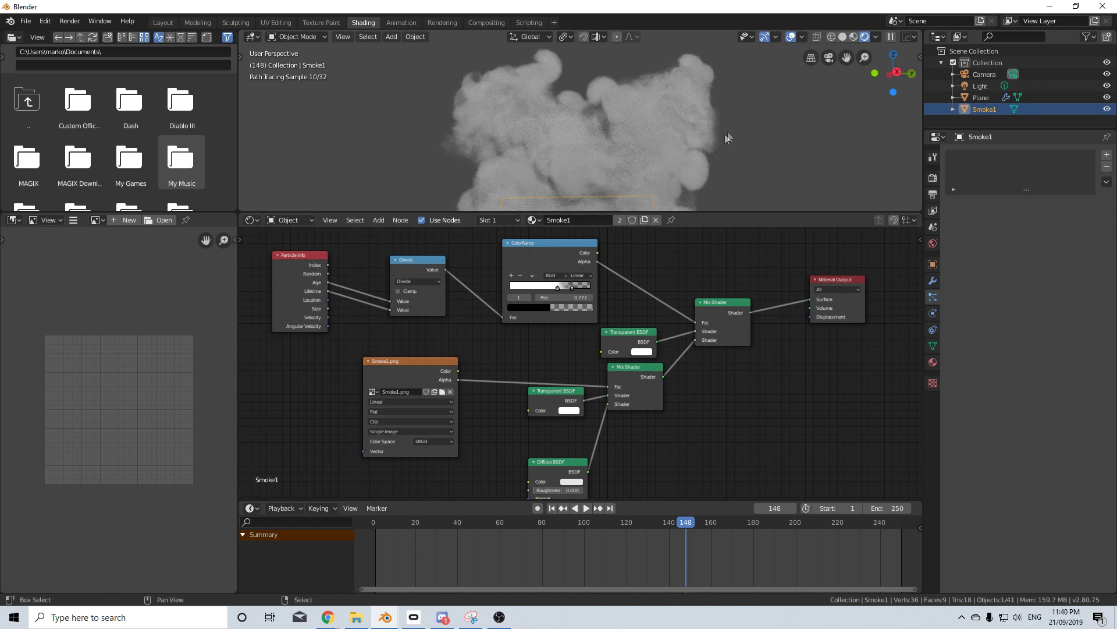
Step: Move the smoke object into a new collection named SmokeCol2
scroll(569, 125, "up", 3)
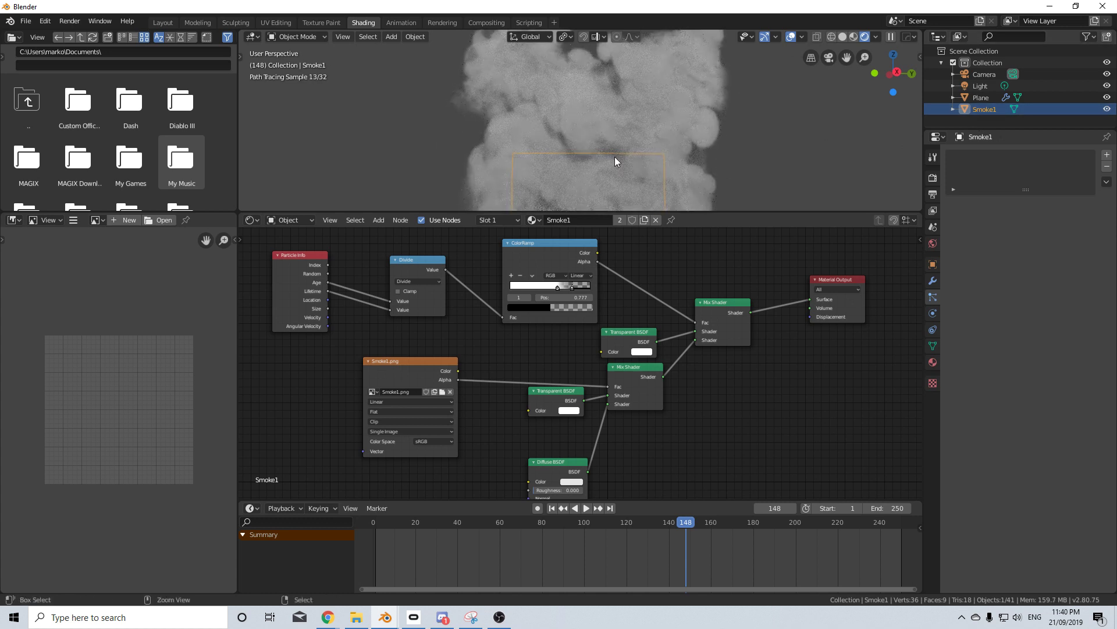
key("ctrl+g")
left_click(380, 198)
type("SmokeCol3")
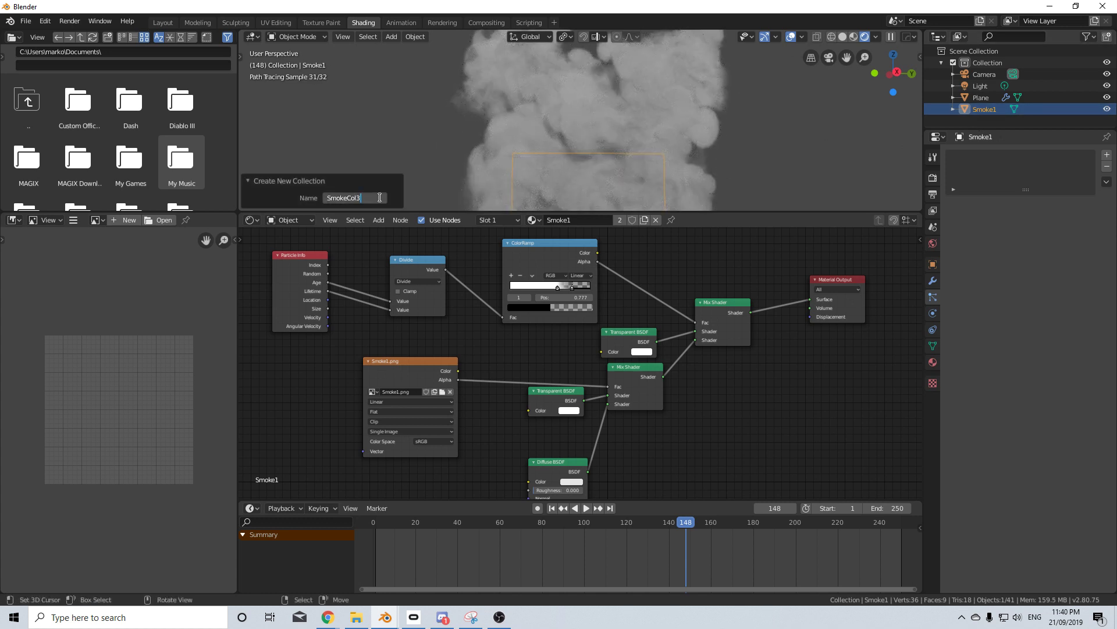
key("BackSpace")
type("2")
key("Return")
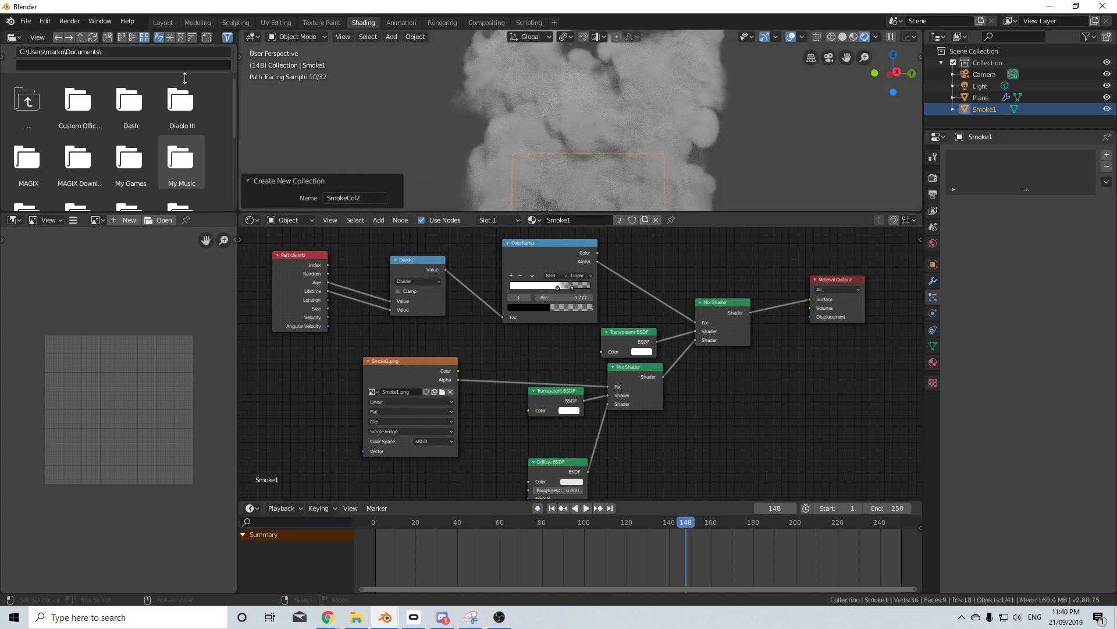
Step: Select the Plane and set its particles' Instance Collection to SmokeCol2
left_click(672, 196)
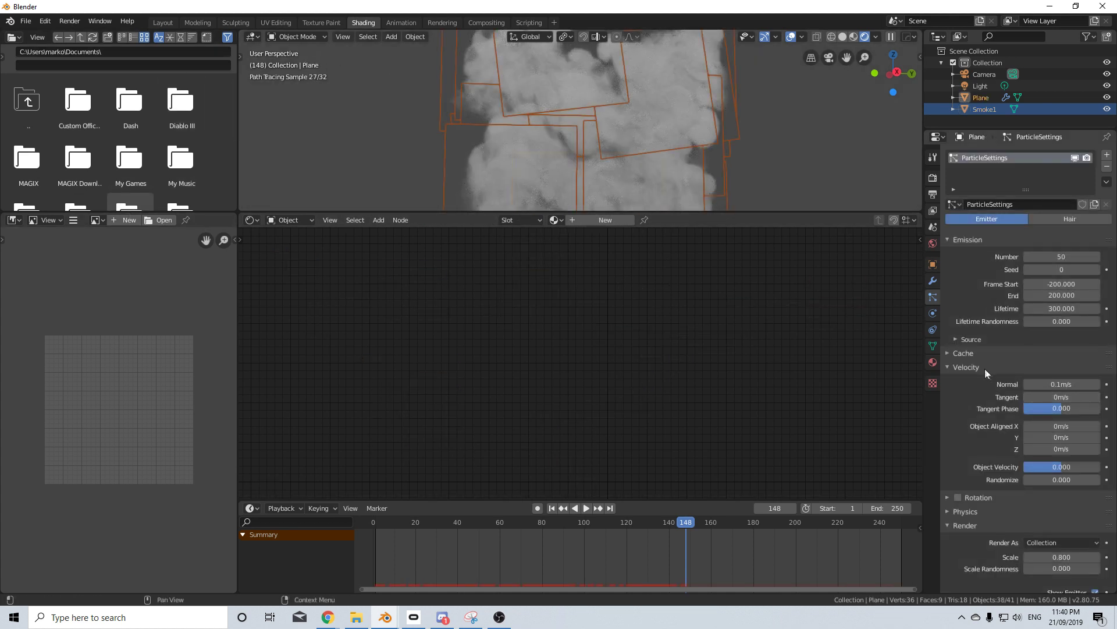
scroll(985, 368, "down", 8)
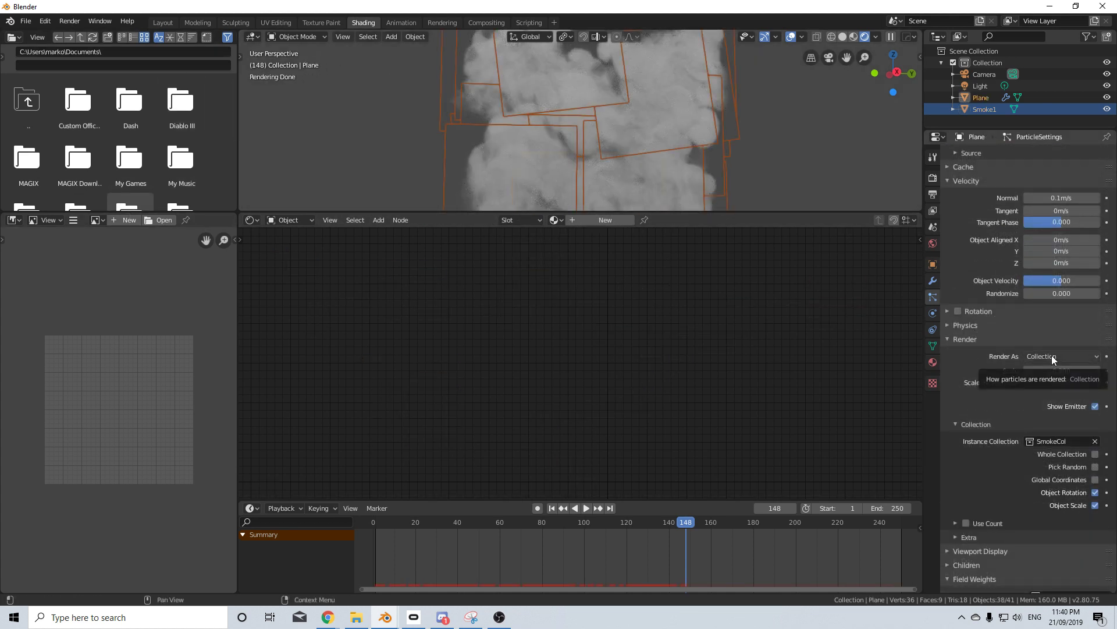
left_click(1056, 441)
left_click(1038, 481)
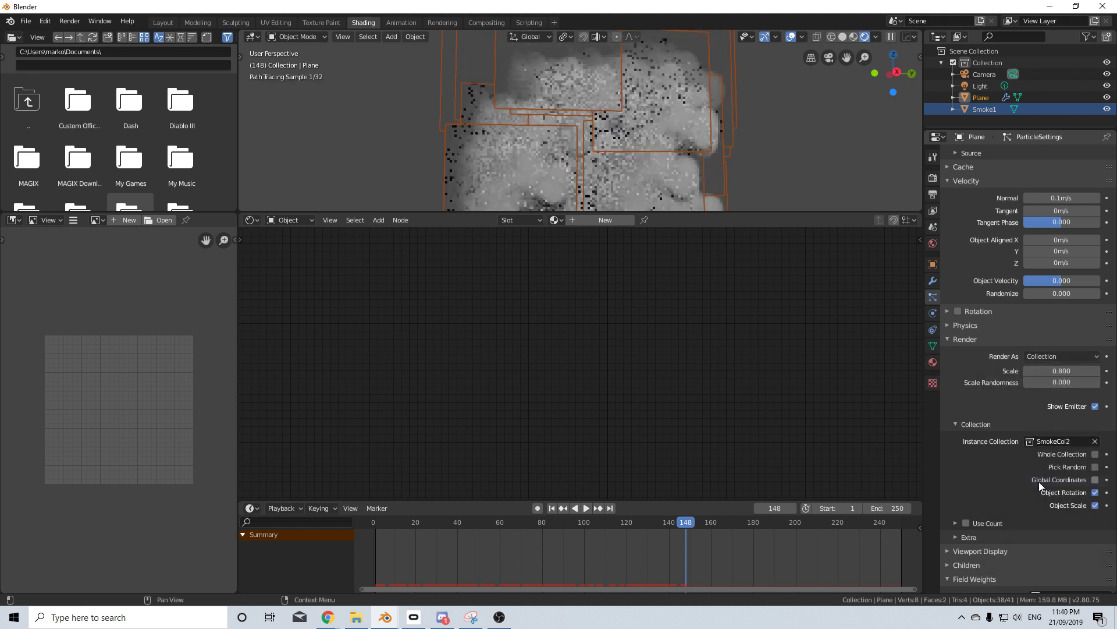
Step: Enlarge the 3D viewport and play the animation to check the new smoke
key("space")
left_click_drag(389, 557, 522, 558)
key("space")
left_click_drag(679, 213, 692, 438)
key("space")
left_click_drag(536, 547, 661, 581)
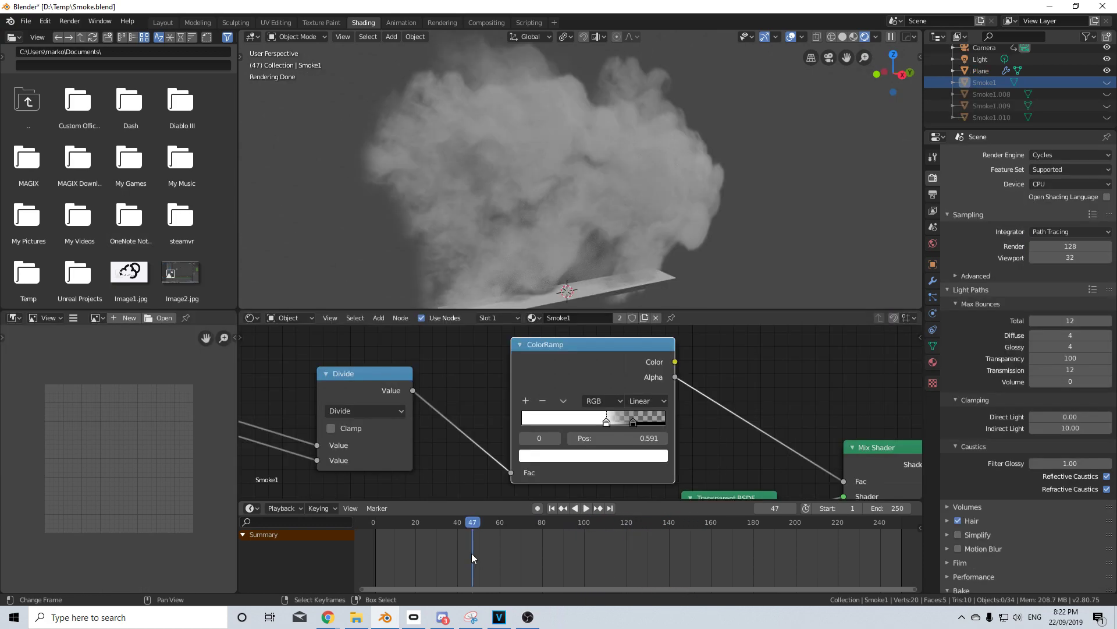
Step: Add a ColorRamp stop near the start at 0.125 and set it to full white
left_click_drag(473, 554, 565, 546)
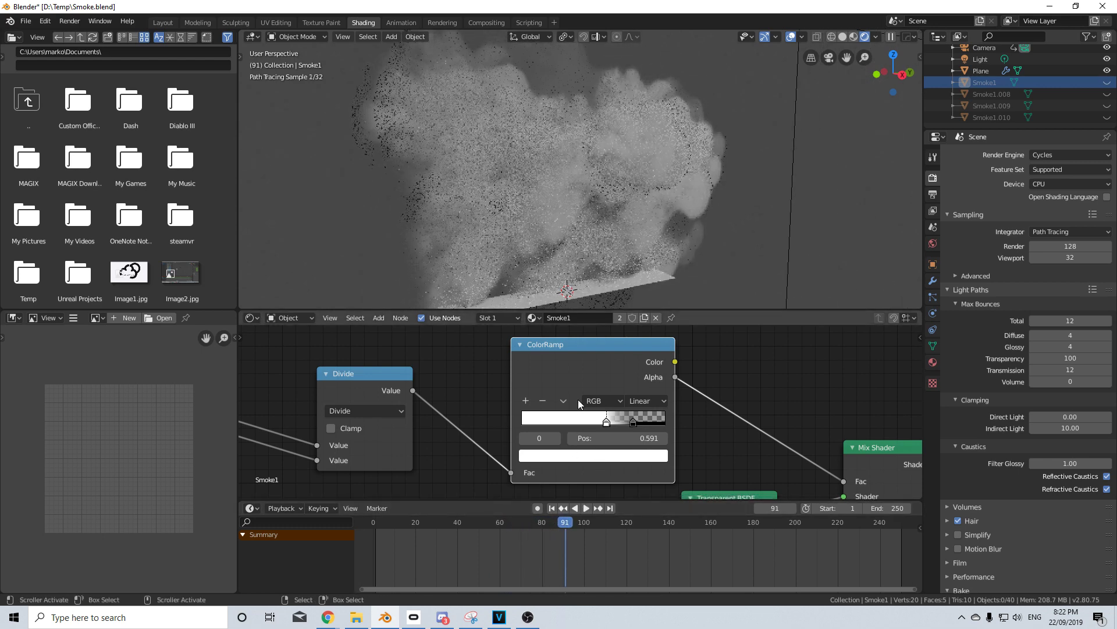
left_click(527, 402)
left_click_drag(619, 424, 536, 424)
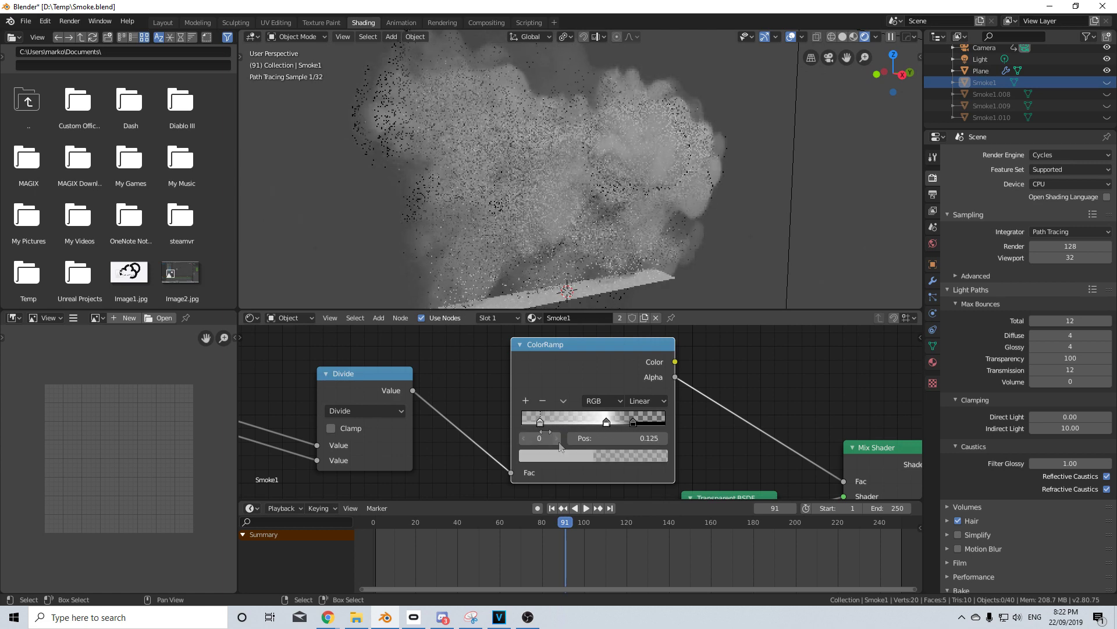
left_click(578, 458)
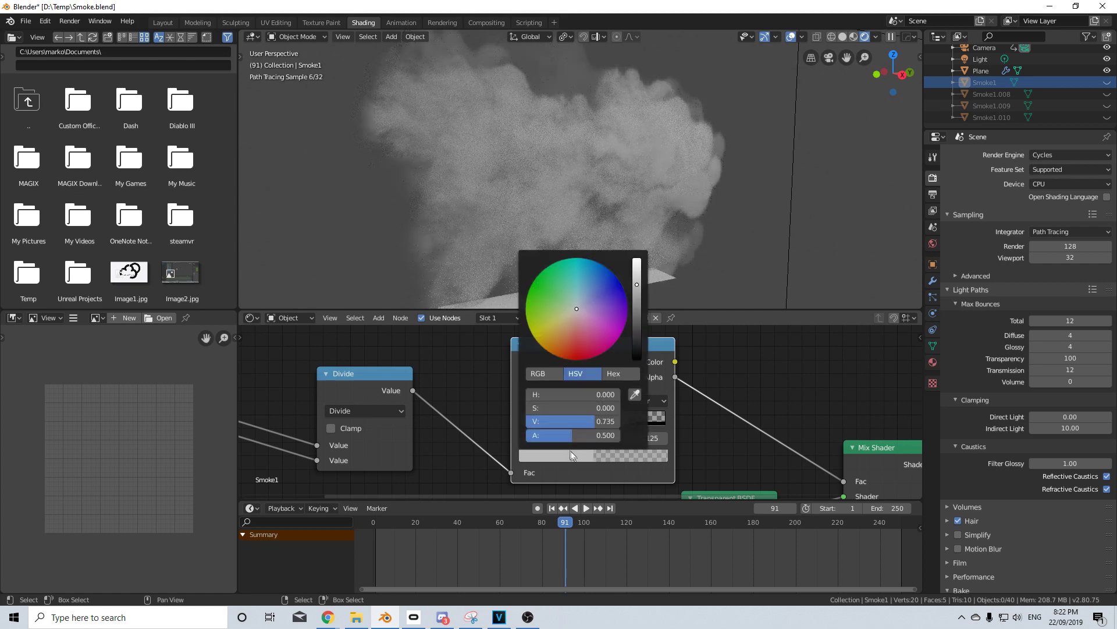
left_click_drag(587, 425, 548, 422)
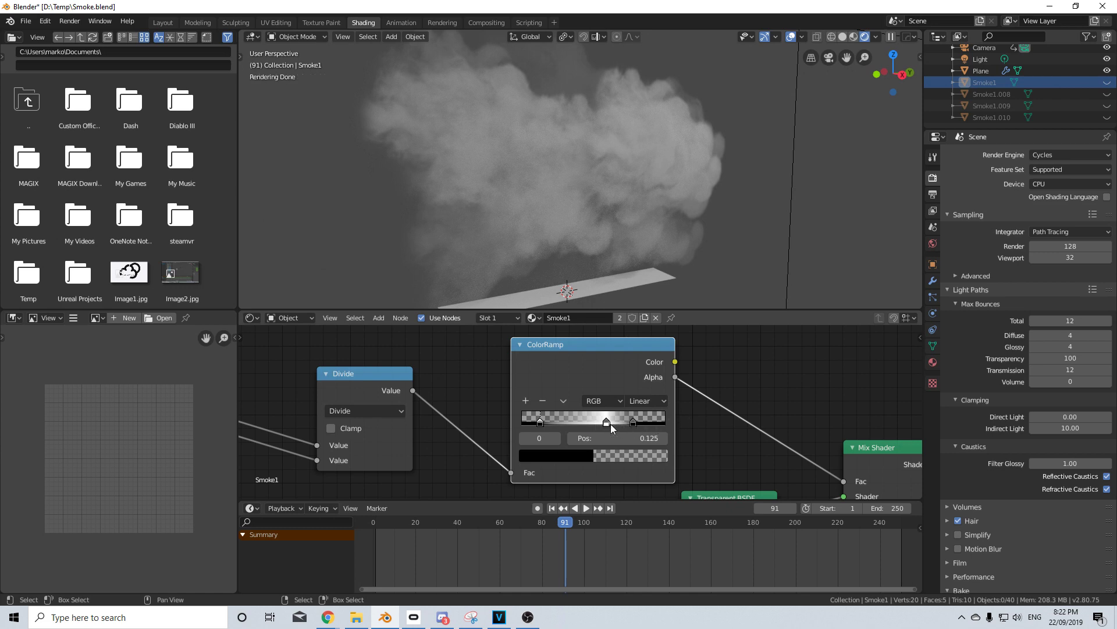
Step: Add a fourth ColorRamp stop near 0.372, set its colour, and replay the early frames
left_click(574, 421, "ctrl")
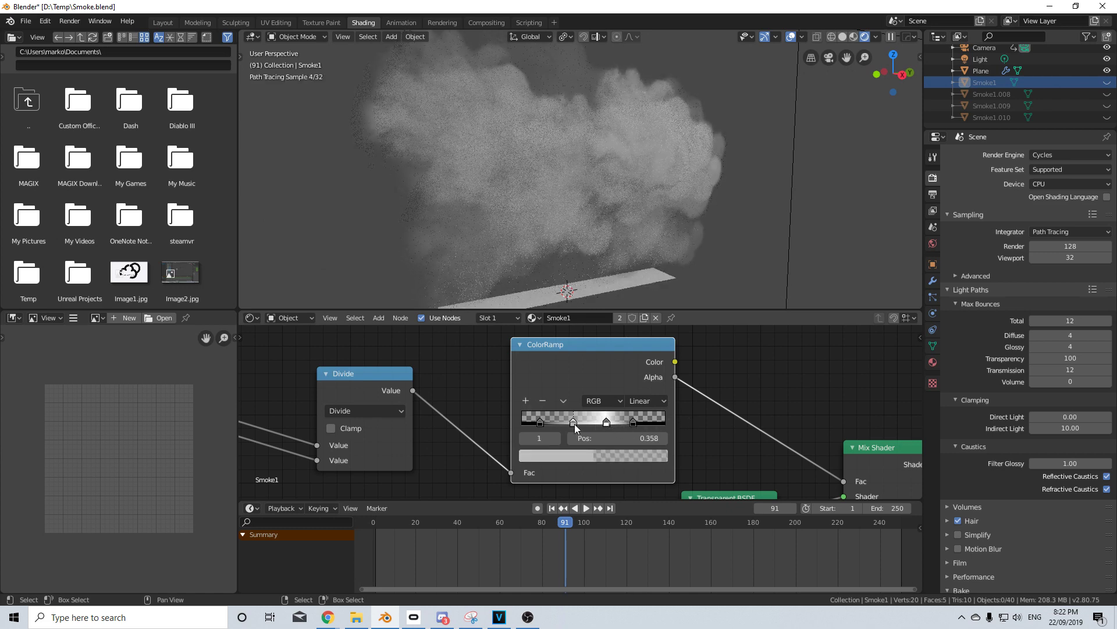
mouse_move(574, 424)
left_mouse_down()
mouse_move(620, 421)
mouse_move(575, 425)
left_mouse_up()
left_click(578, 454)
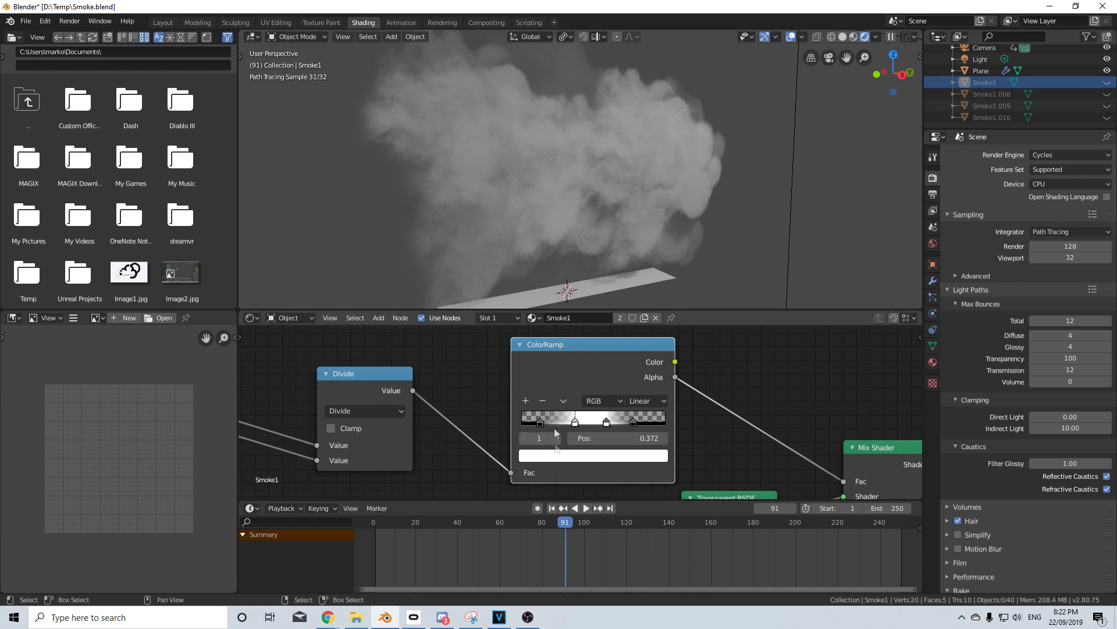
left_click_drag(424, 558, 465, 565)
key("space")
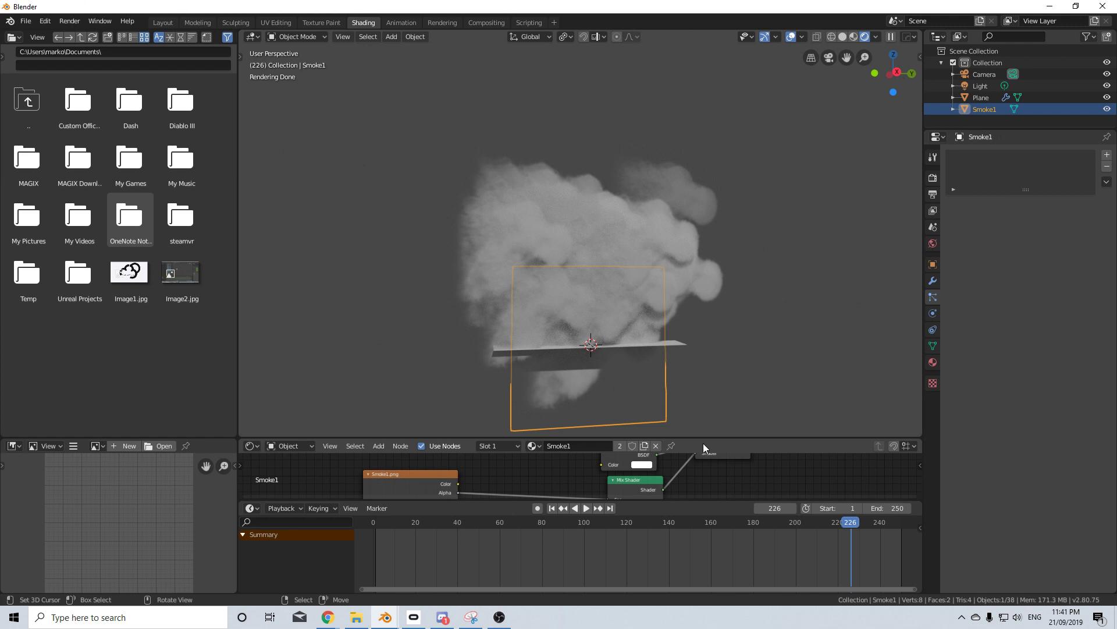
Step: Pan to recentre the smoke and scrub the animation through to frame 235
middle_click_drag(671, 376, 651, 368, "shift")
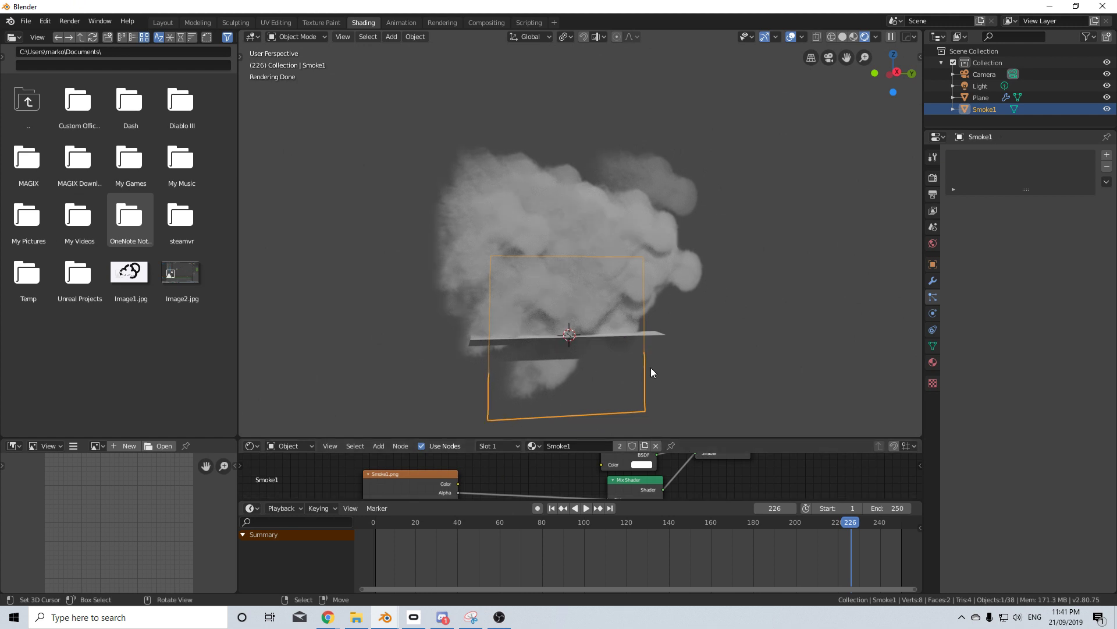
key("shift")
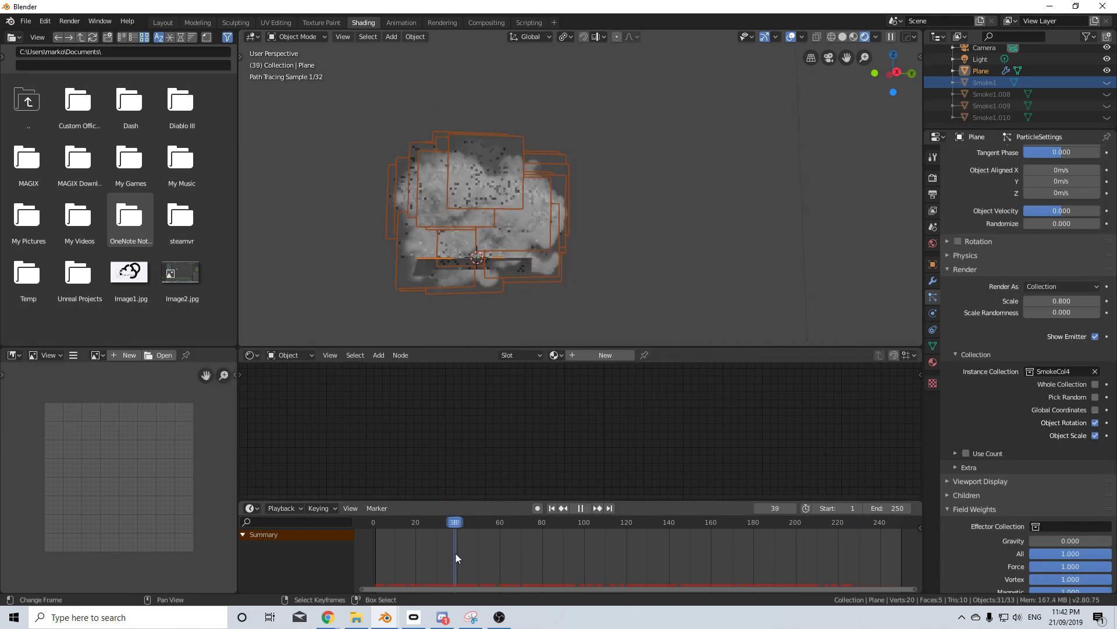
left_click_drag(457, 554, 869, 626)
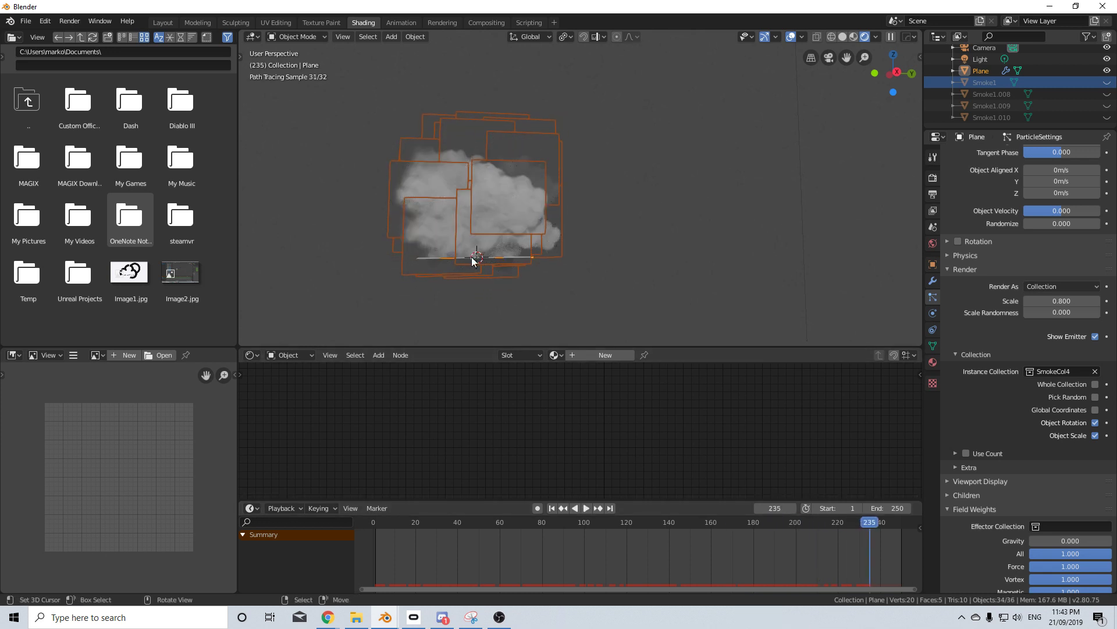